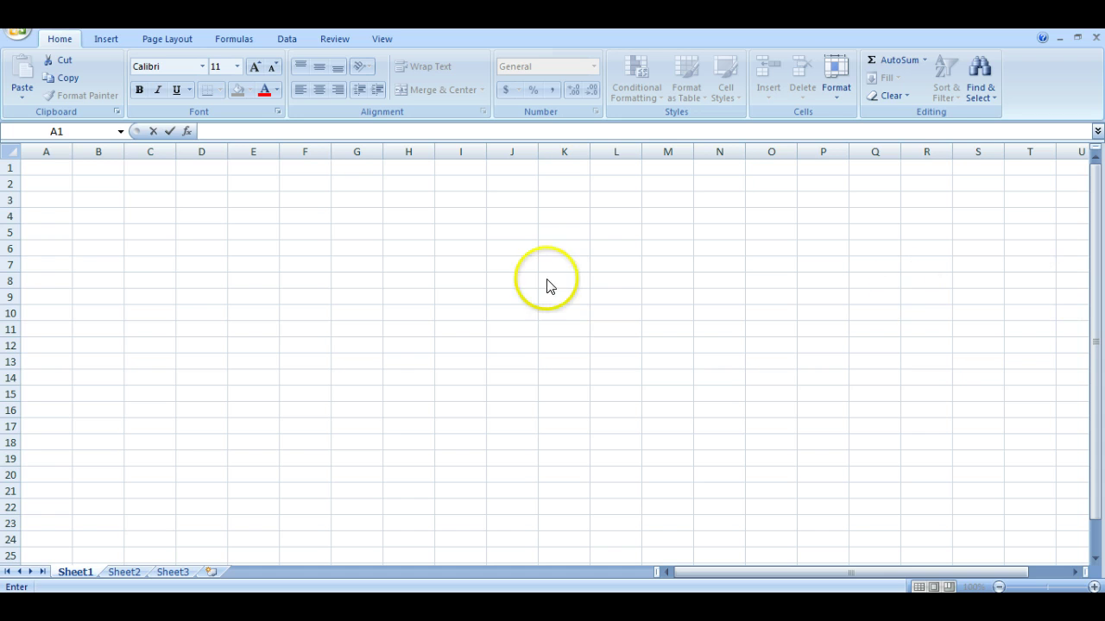
# - Enter the month labels January in cell A6 and February in cell A7
pyautogui.click(43, 248)
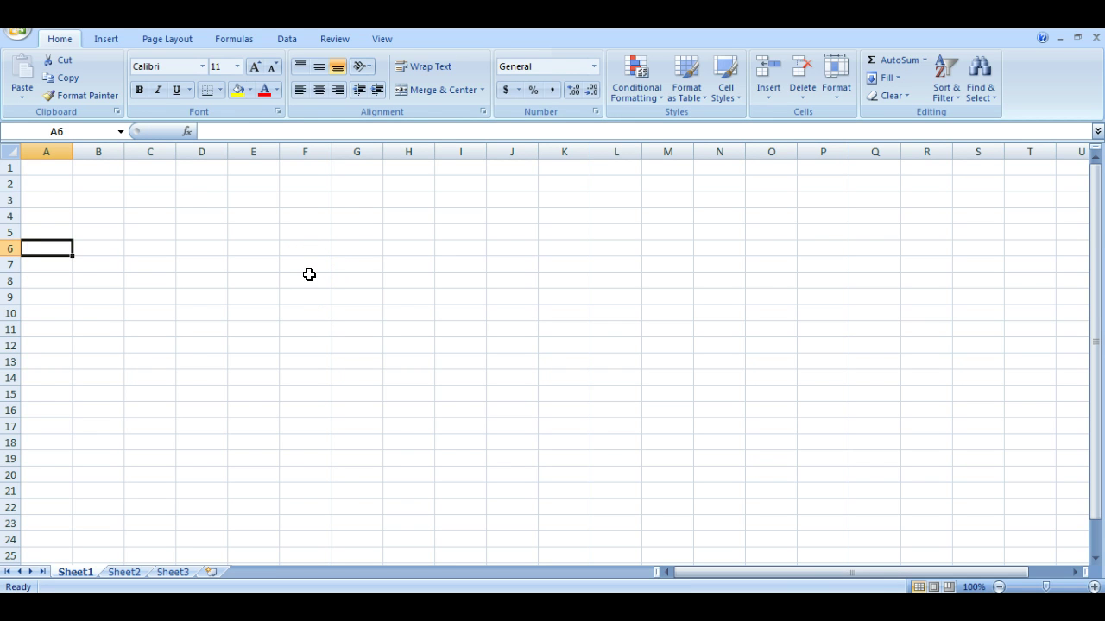
pyautogui.write('January')
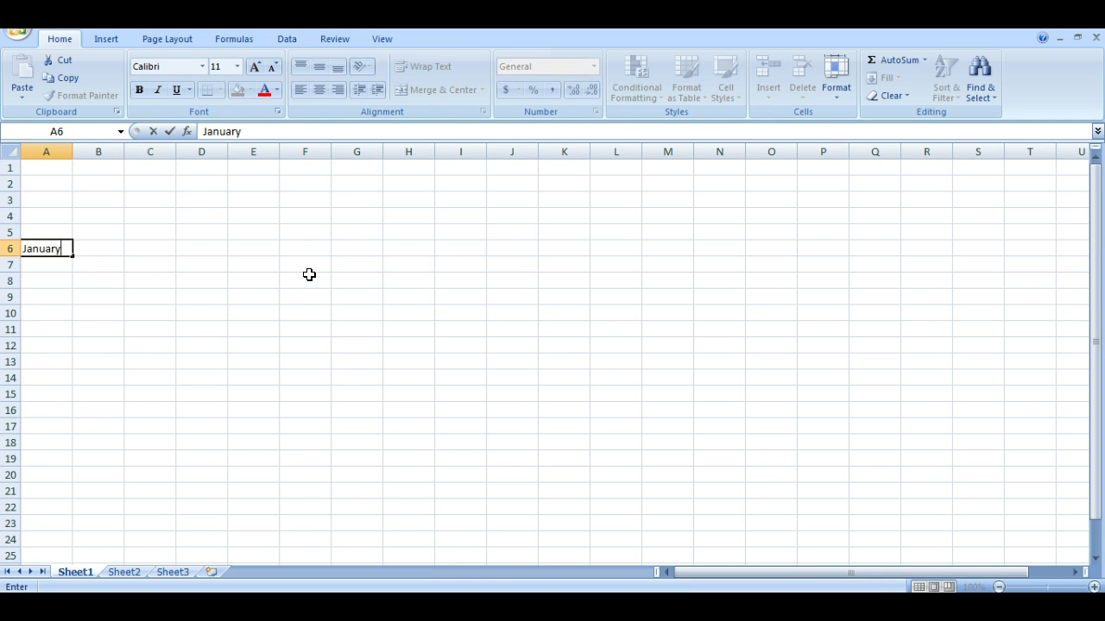
pyautogui.press('Return')
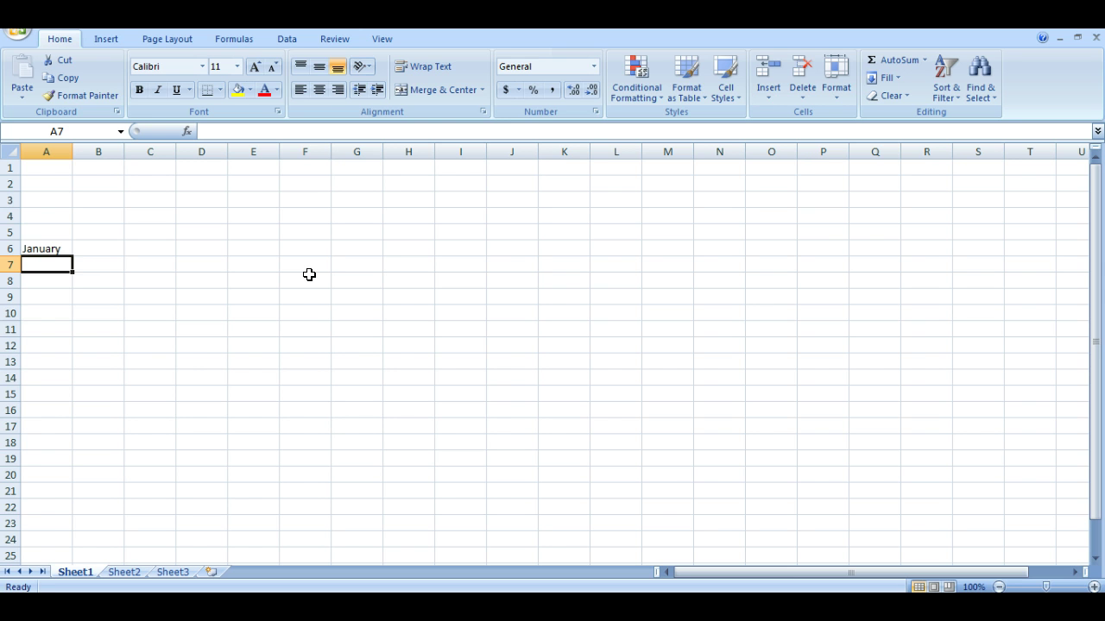
pyautogui.write('February')
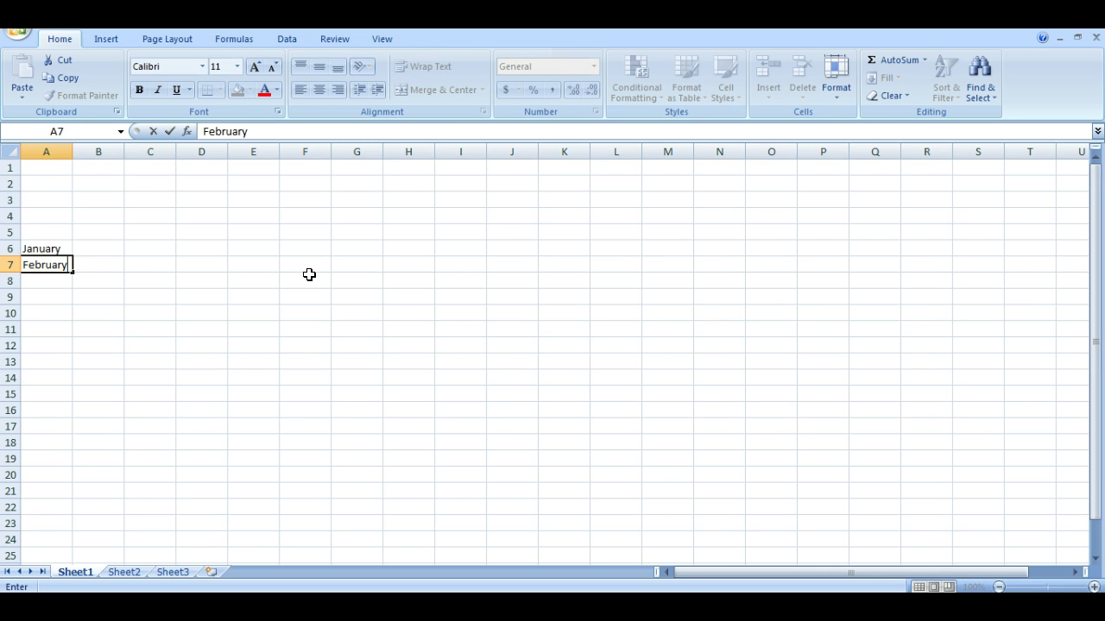
pyautogui.click(199, 246)
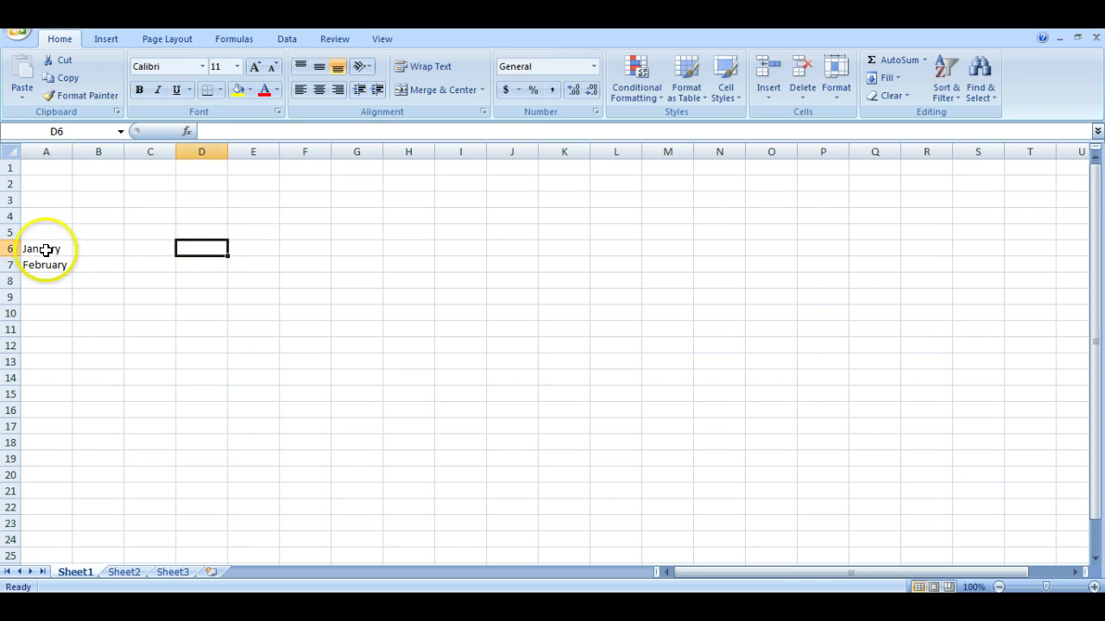
# - Extend the month series from A6:A7 down to April in A9, and label cell A10 Total
pyautogui.moveTo(46, 250); pyautogui.dragTo(47, 262)
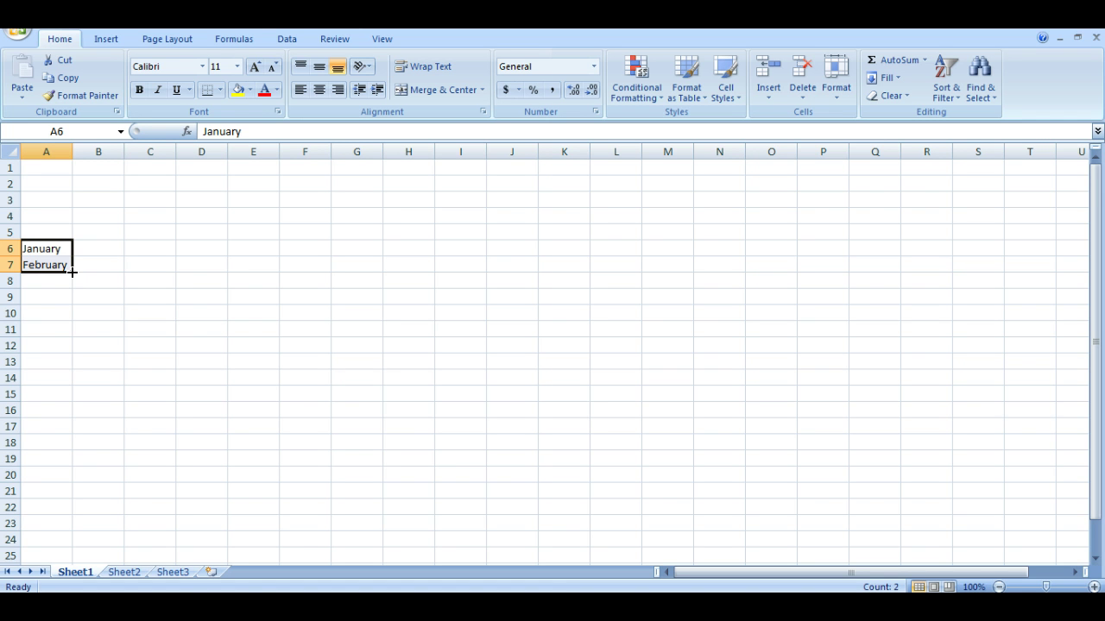
pyautogui.moveTo(72, 272); pyautogui.dragTo(68, 302)
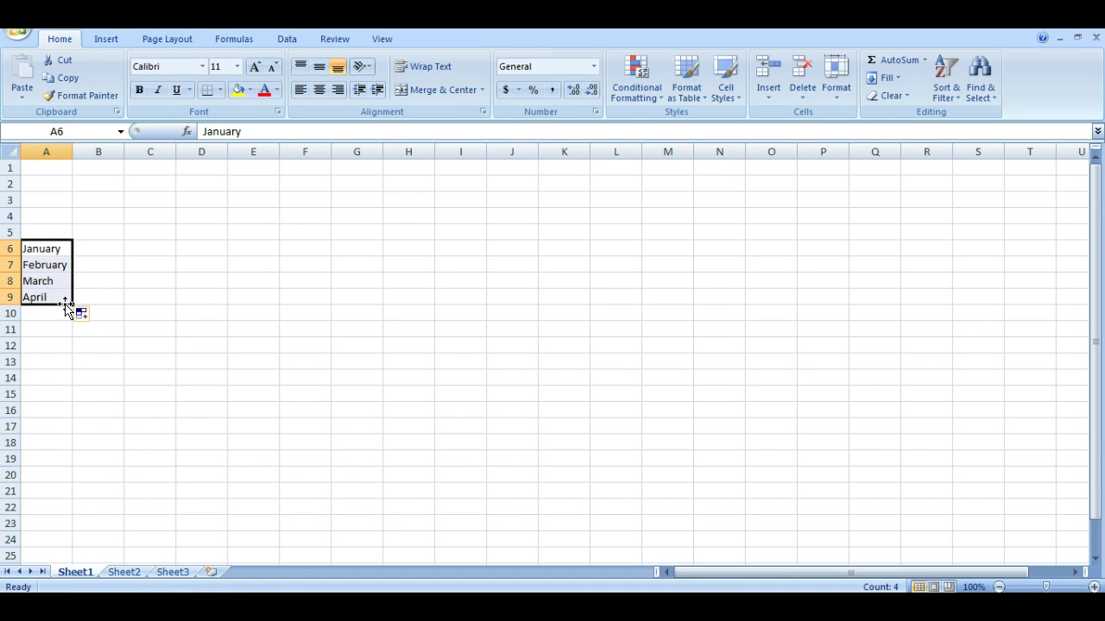
pyautogui.click(55, 314)
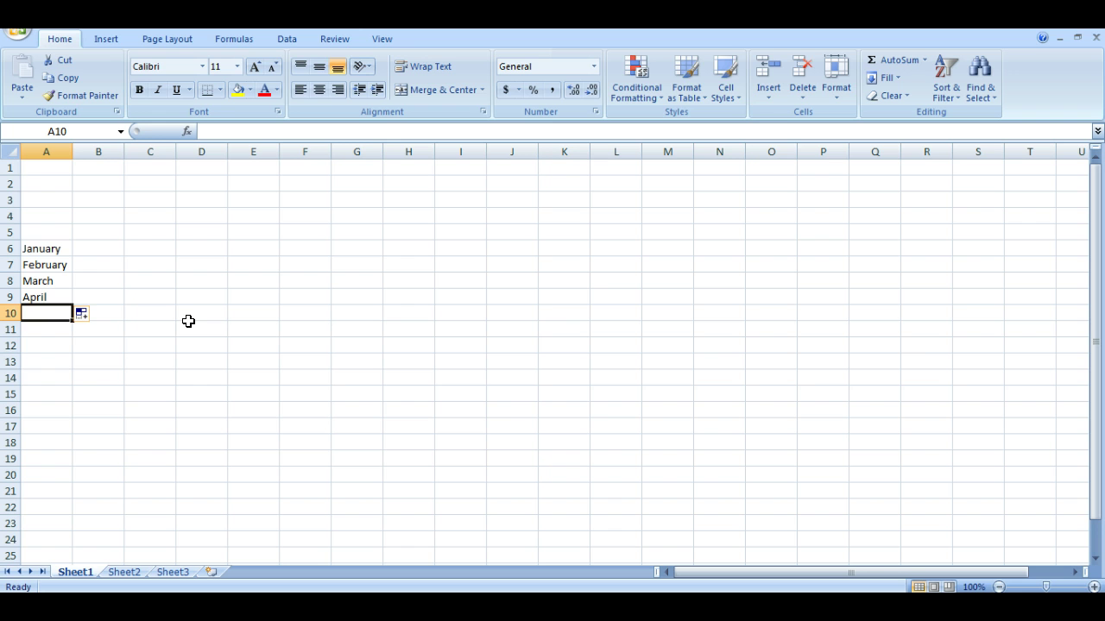
pyautogui.write('Total')
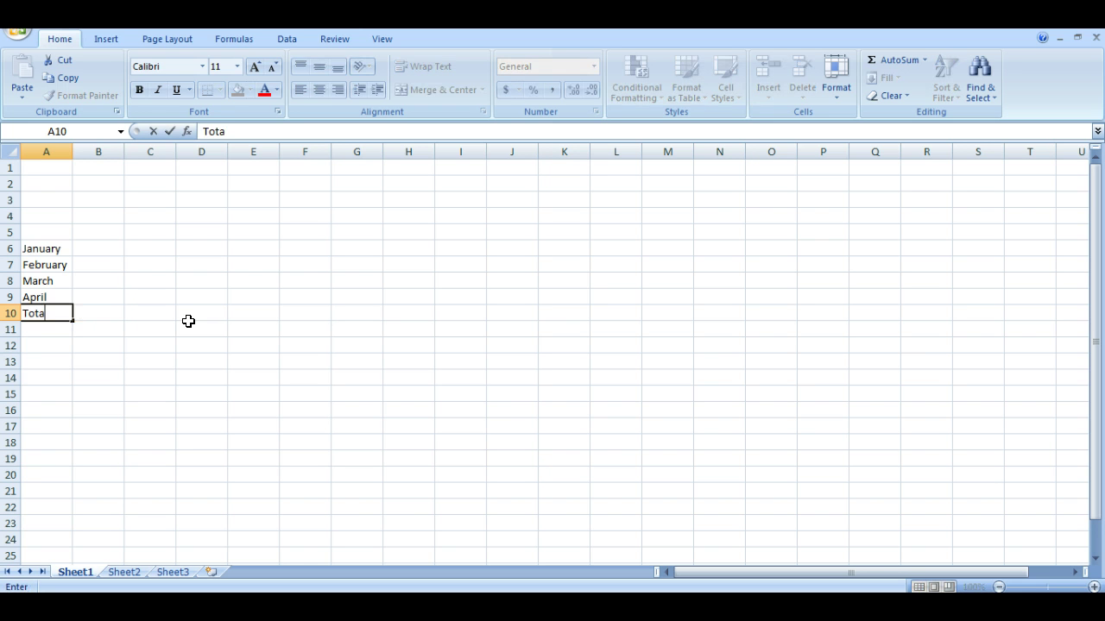
# - Enter the column headings Tea, Coffee, Cider and Total in cells B5 to E5
pyautogui.click(100, 228)
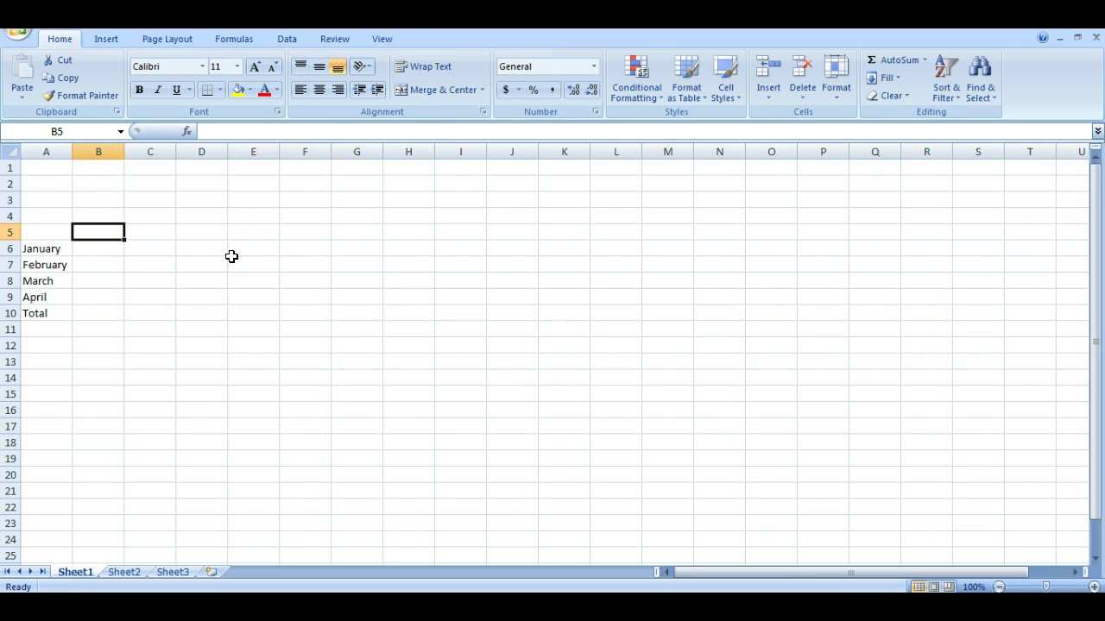
pyautogui.write('Tea')
pyautogui.press('Tab')
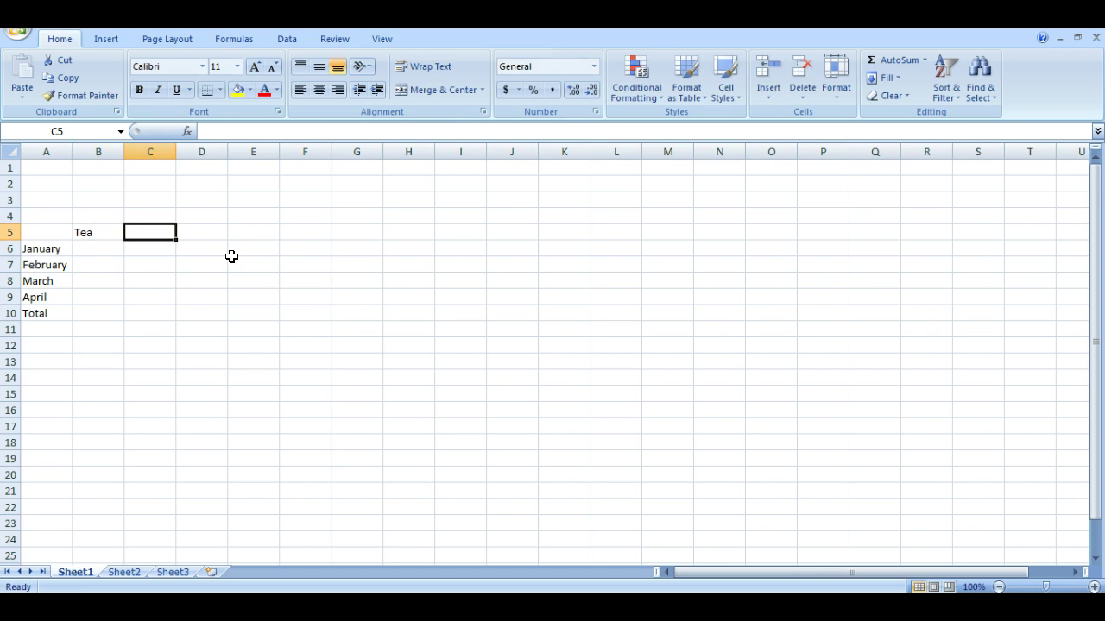
pyautogui.write('Coffee')
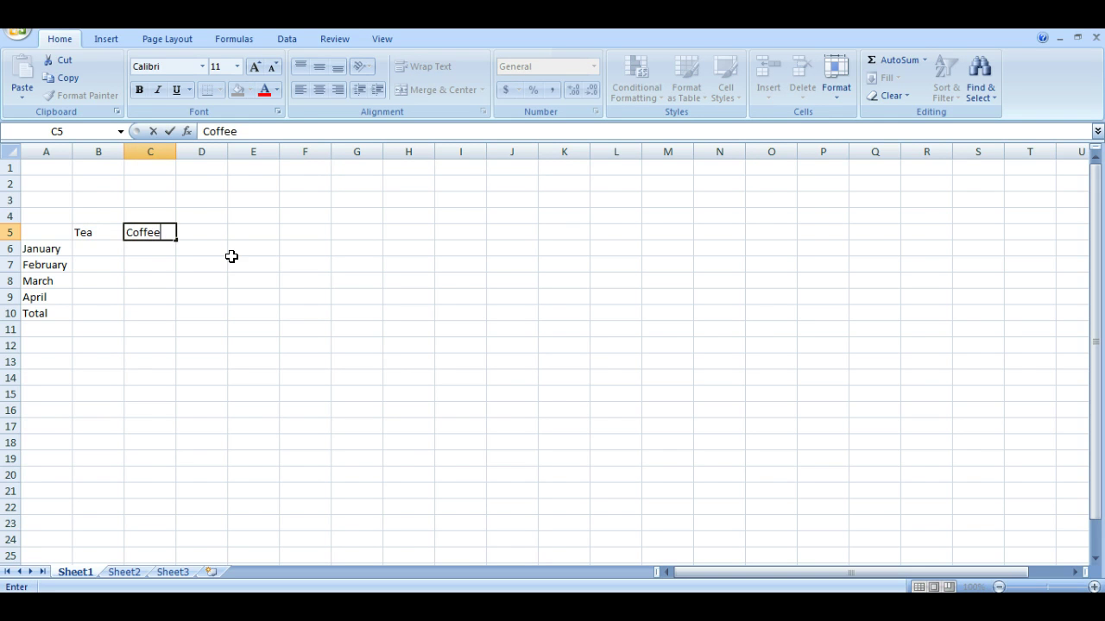
pyautogui.press('Tab')
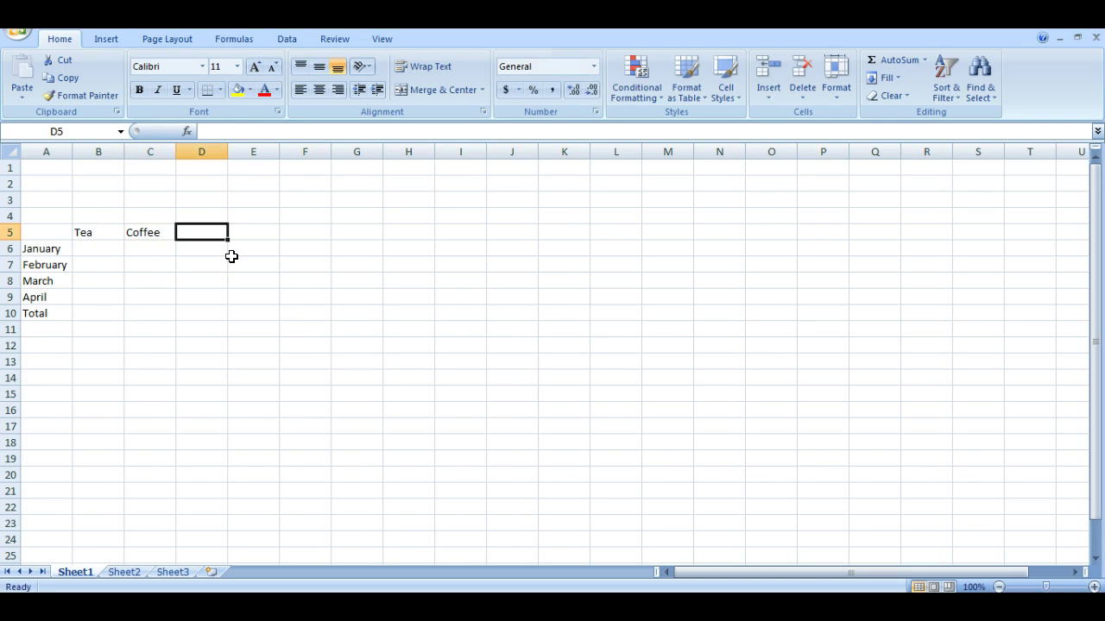
pyautogui.write('Cider')
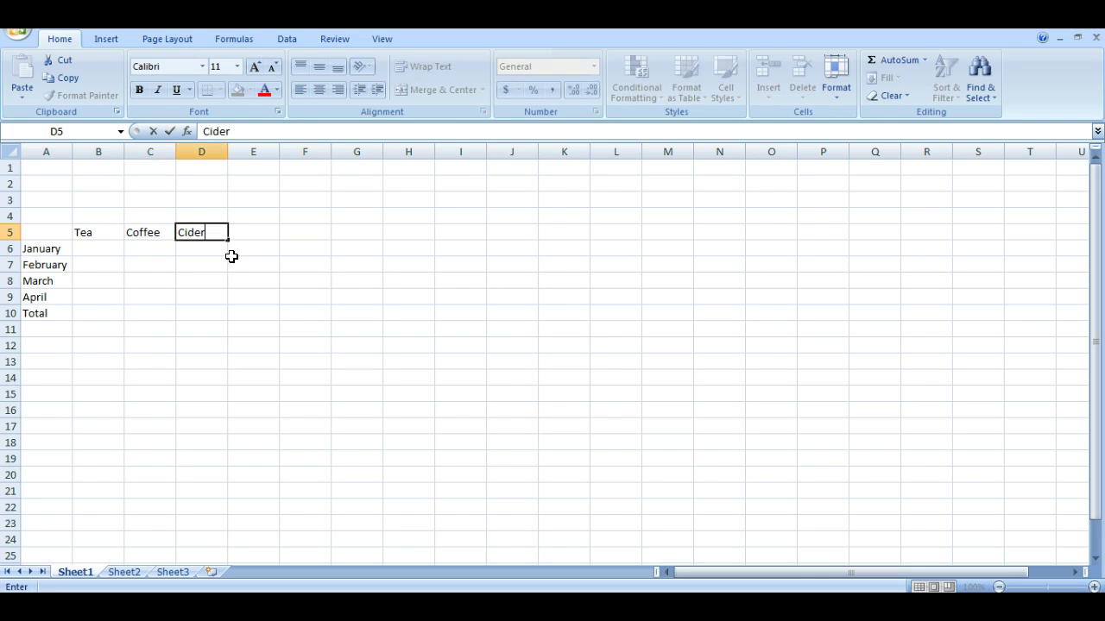
pyautogui.click(247, 231)
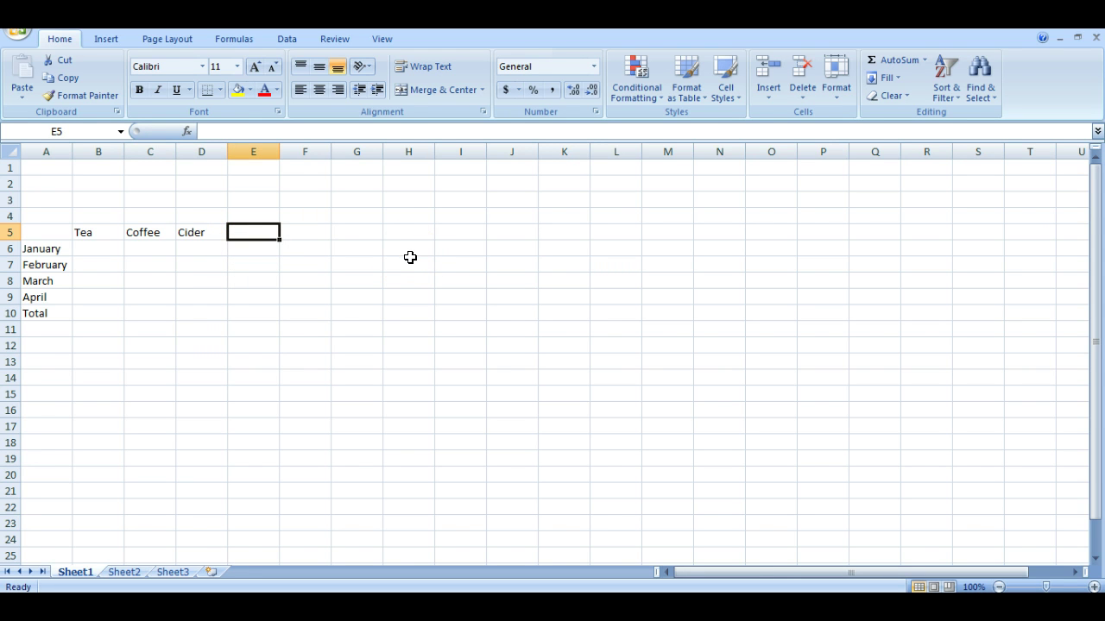
pyautogui.write('Total')
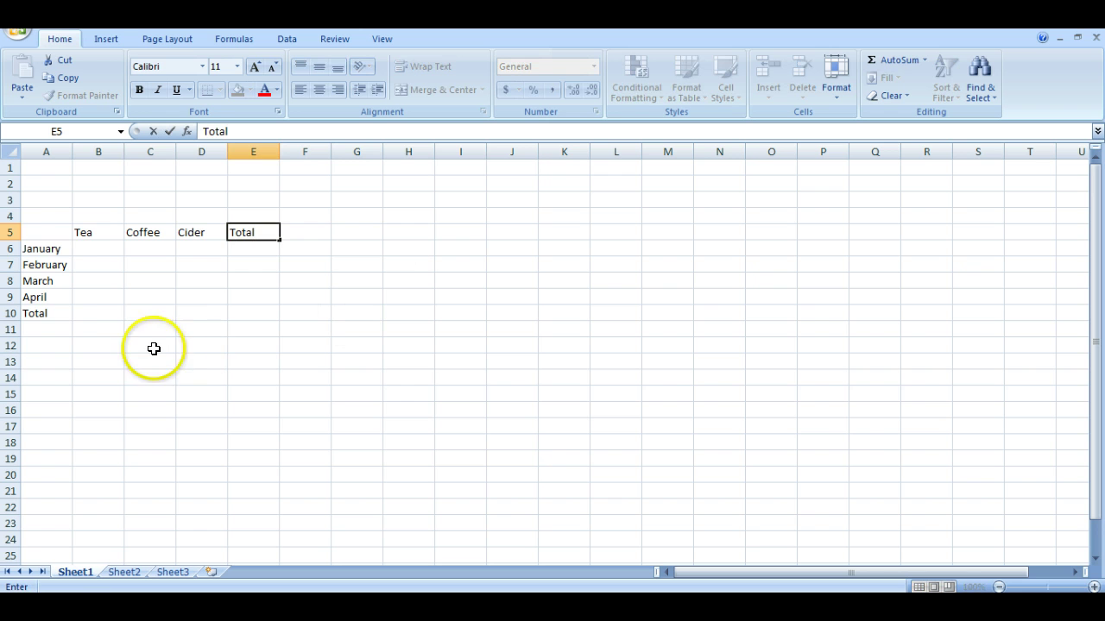
# - Fill in the January row with 1 for Tea, 2 for Coffee and 3 for Cider
pyautogui.click(95, 248)
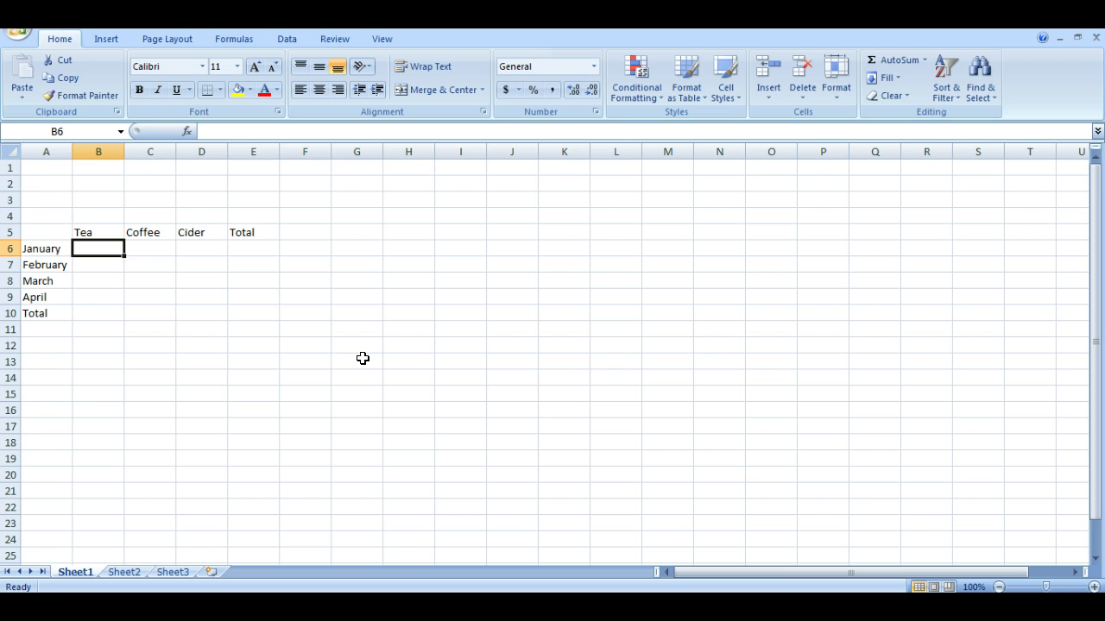
pyautogui.write('1')
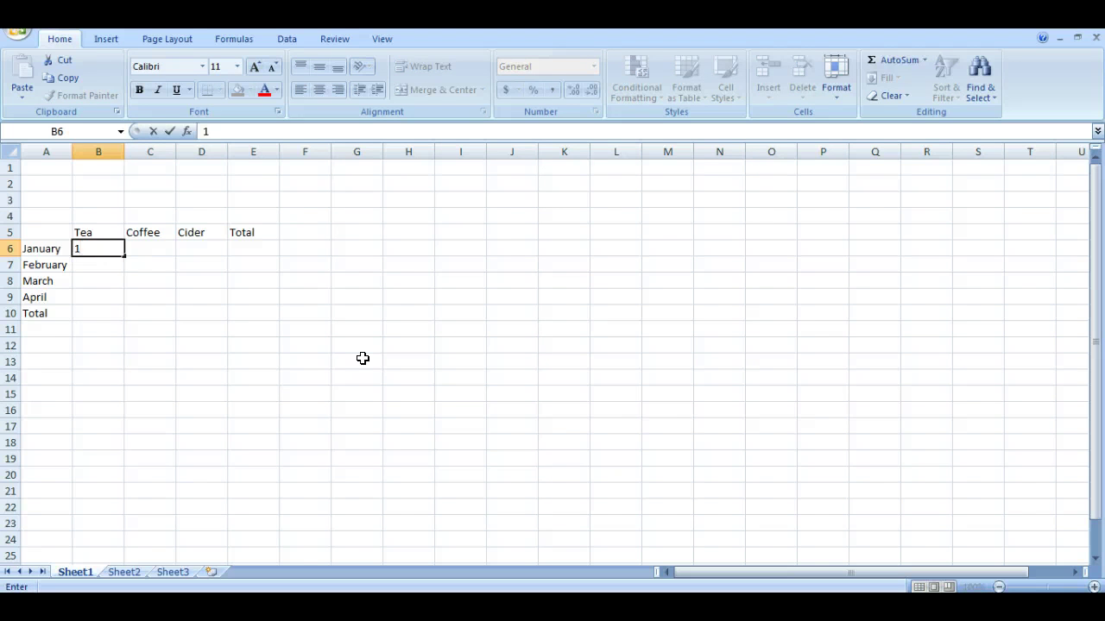
pyautogui.press('Tab')
pyautogui.write('2')
pyautogui.press('Tab')
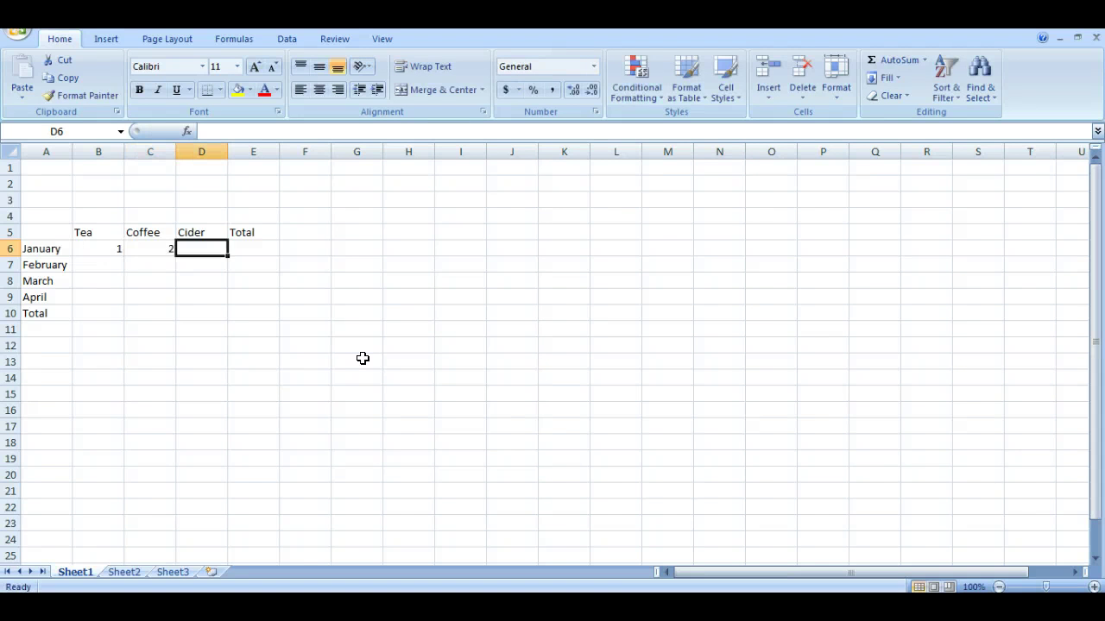
pyautogui.write('3')
pyautogui.press('Return')
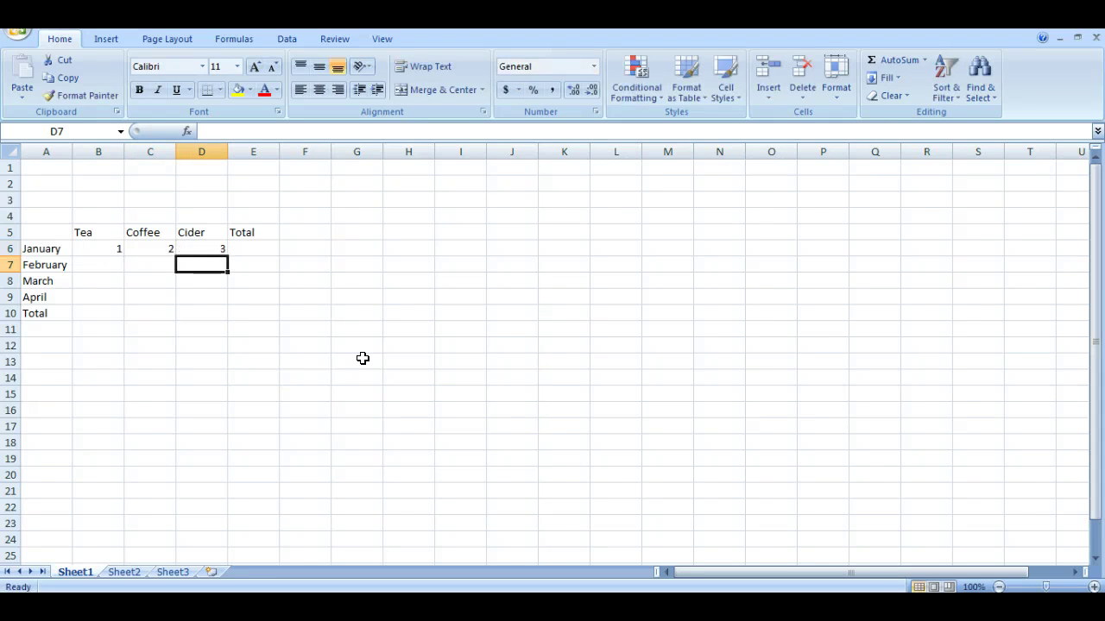
# - Fill in the February row with 4 for Tea, 5 for Coffee and 6 for Cider
pyautogui.press('Left')
pyautogui.press('Left')
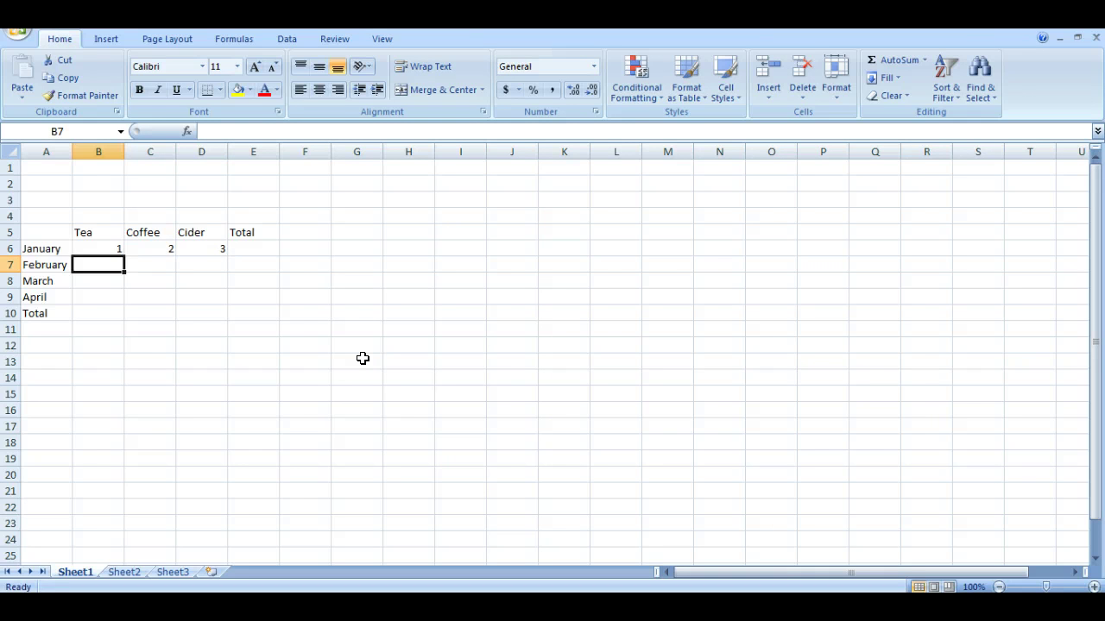
pyautogui.write('4')
pyautogui.press('Tab')
pyautogui.write('5')
pyautogui.press('Tab')
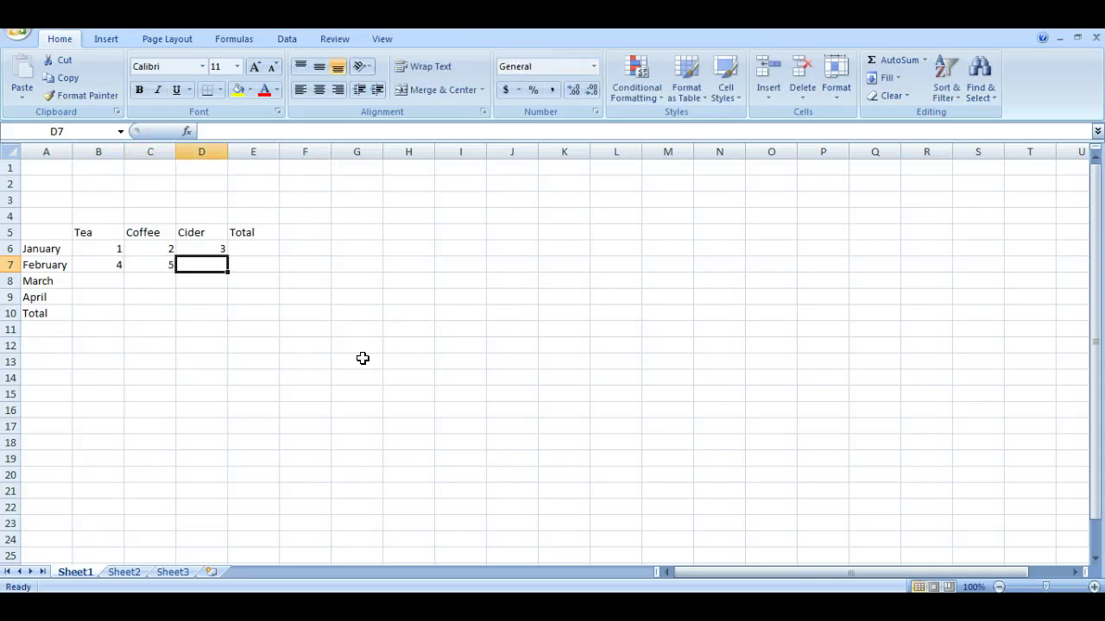
pyautogui.write('6')
pyautogui.press('Return')
# - Fill in the March row with 7 for Tea, 8 for Coffee and 9 for Cider
pyautogui.press('Left')
pyautogui.press('Left')
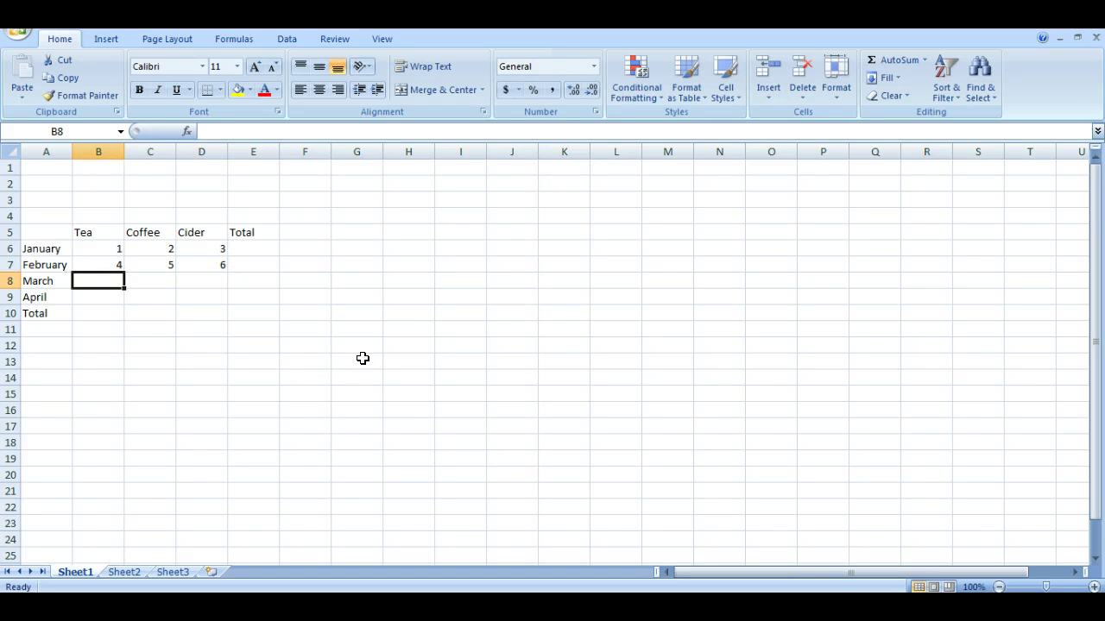
pyautogui.write('7')
pyautogui.press('Tab')
pyautogui.write('8')
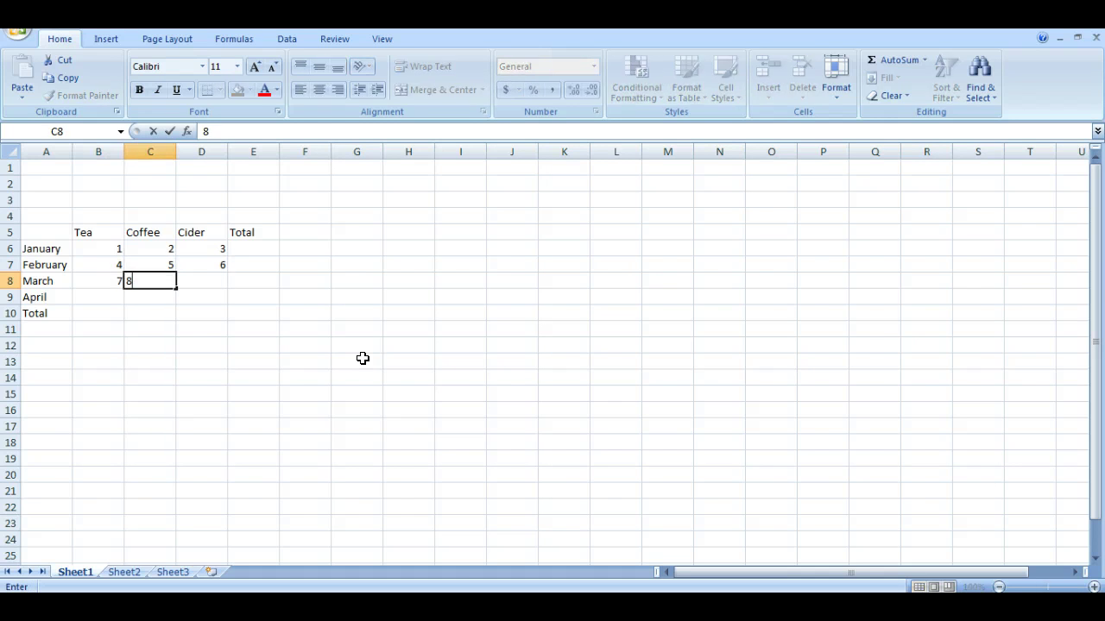
pyautogui.press('Tab')
pyautogui.write('9')
pyautogui.press('Return')
# - Fill in the April row with 1 for Tea, 2 for Coffee and 3 for Cider
pyautogui.press('Left')
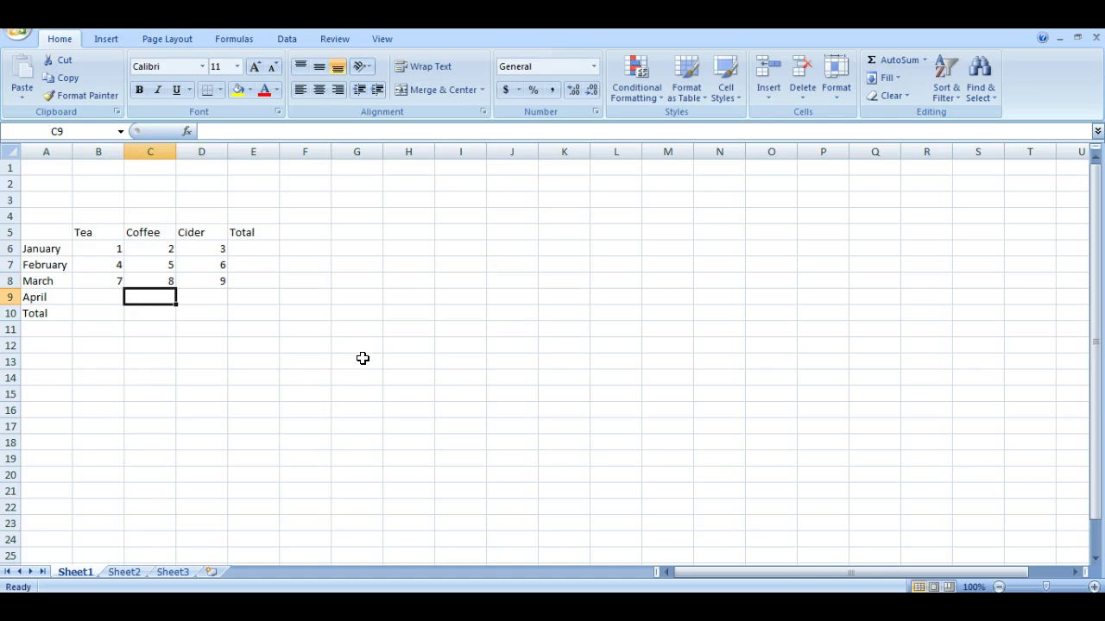
pyautogui.press('Left')
pyautogui.write('1')
pyautogui.press('Tab')
pyautogui.write('2')
pyautogui.press('Tab')
pyautogui.write('3')
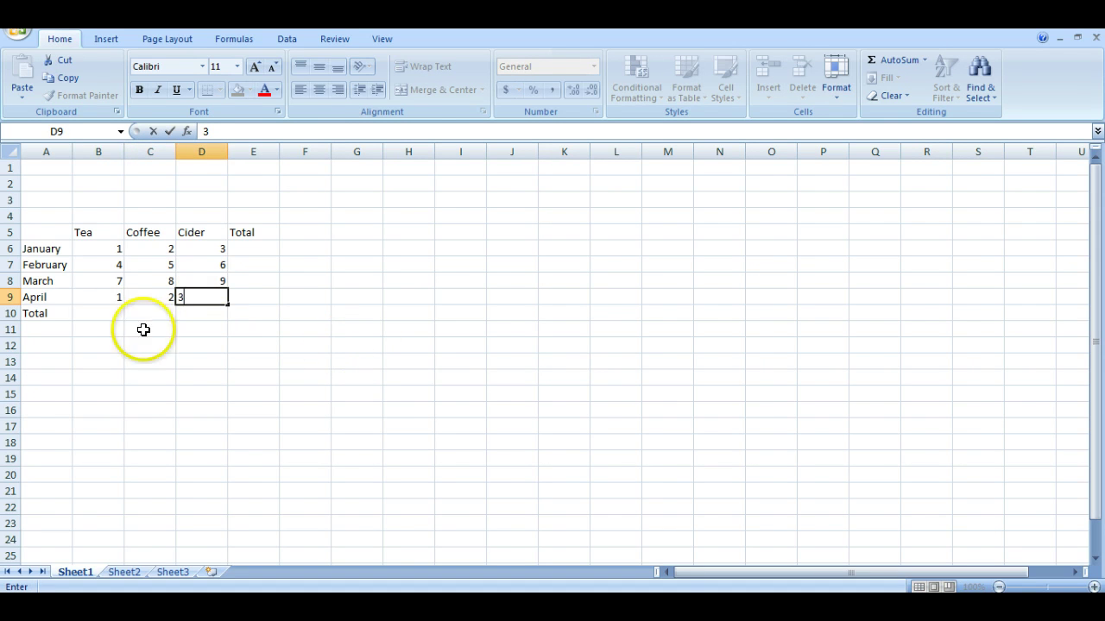
# - Sum the Tea values B6:B9 in cell B10 and copy the formula across to the Coffee and Cider columns
pyautogui.click(107, 313)
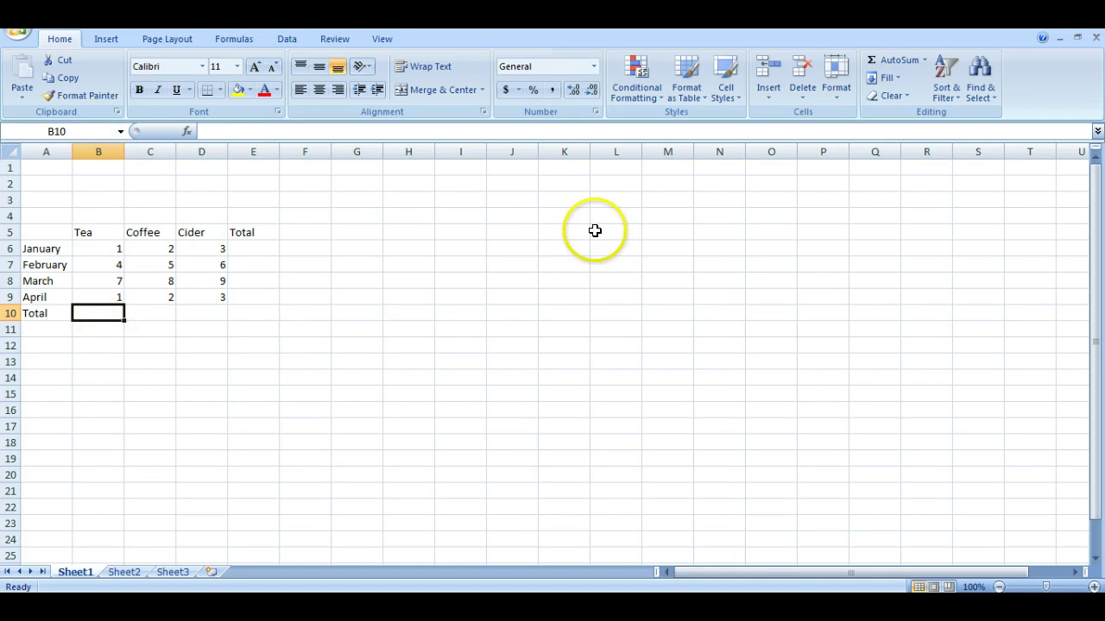
pyautogui.click(926, 61)
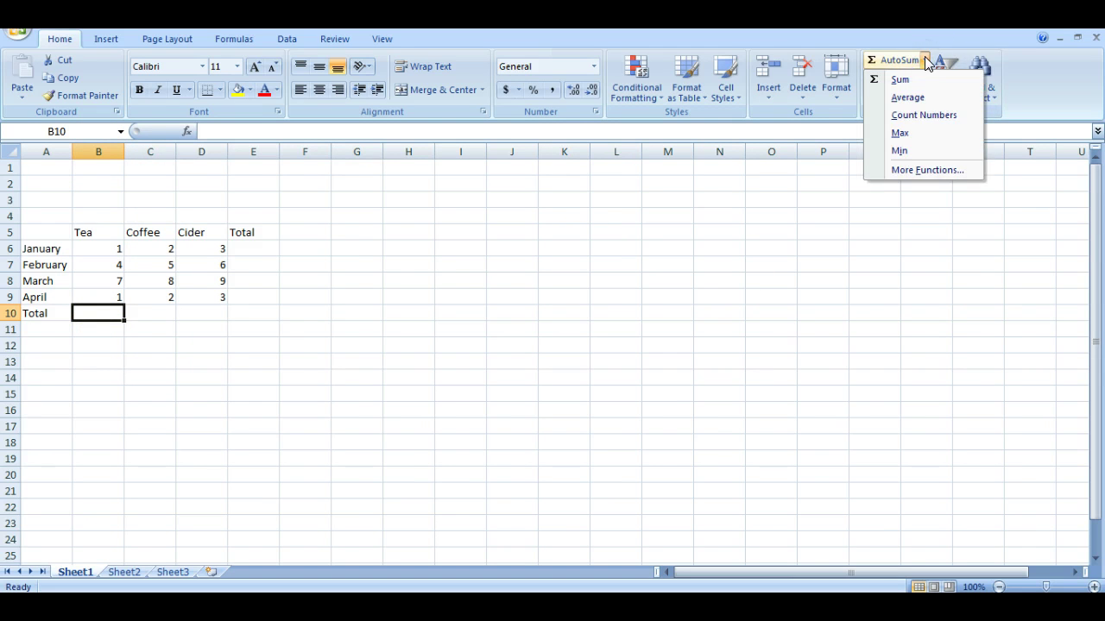
pyautogui.click(915, 78)
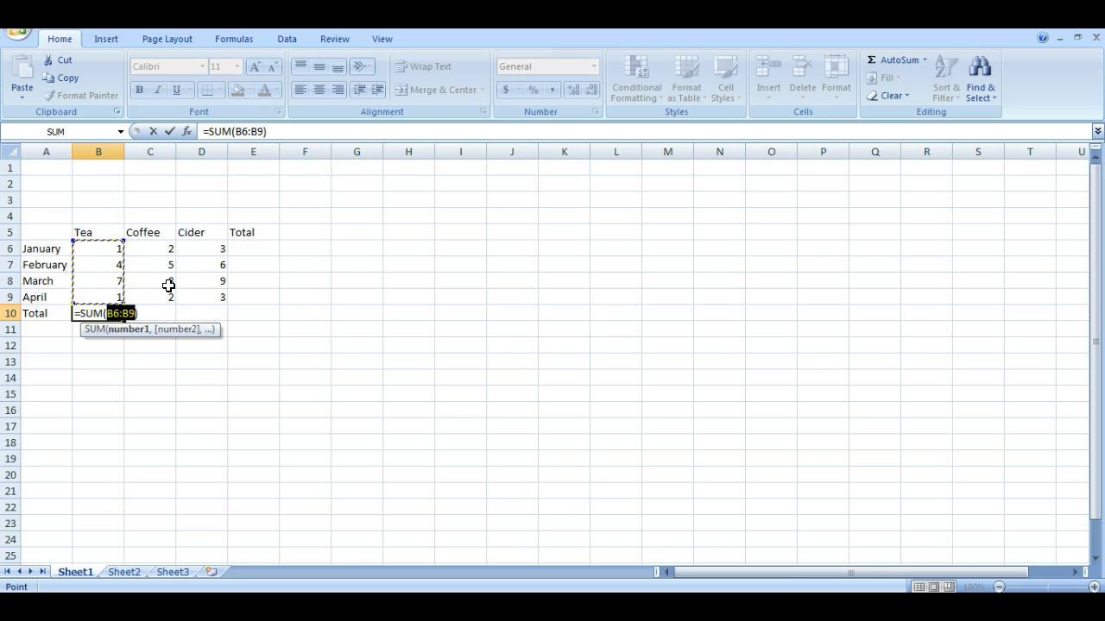
pyautogui.press('Return')
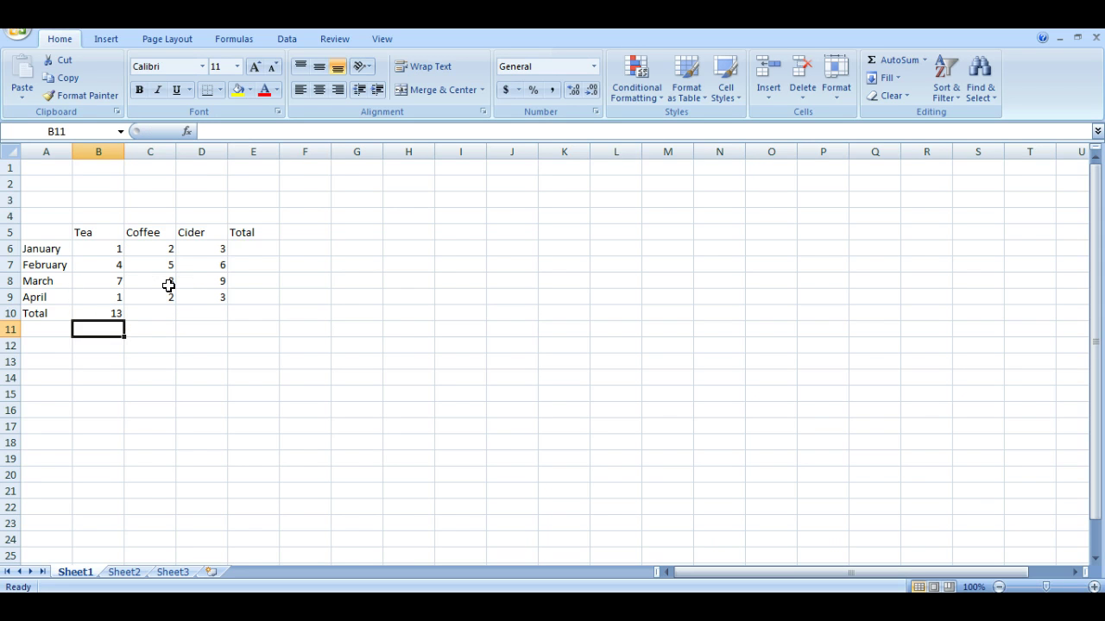
pyautogui.click(101, 312)
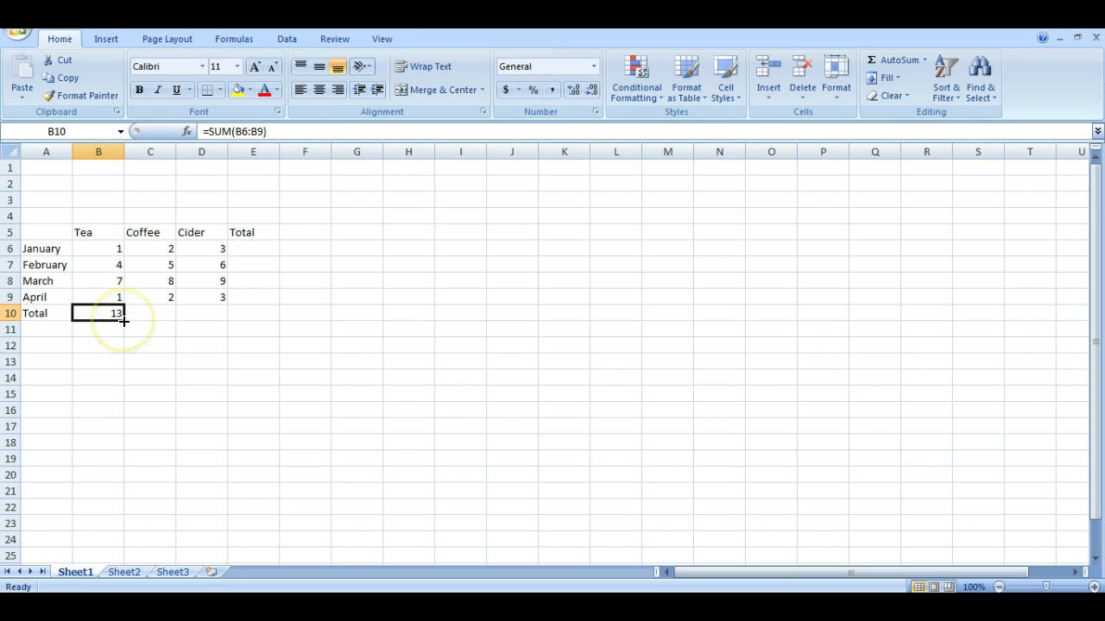
pyautogui.moveTo(124, 320); pyautogui.dragTo(214, 321)
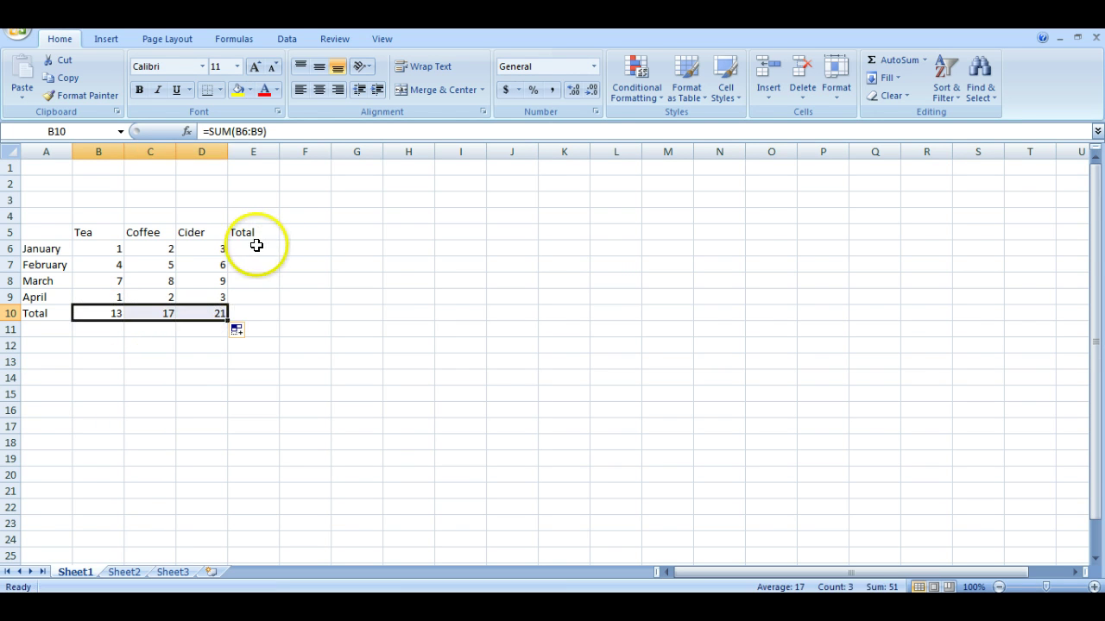
# - Sum the January values B6:D6 in cell E6 and copy the formula down to the February, March and April rows
pyautogui.click(257, 247)
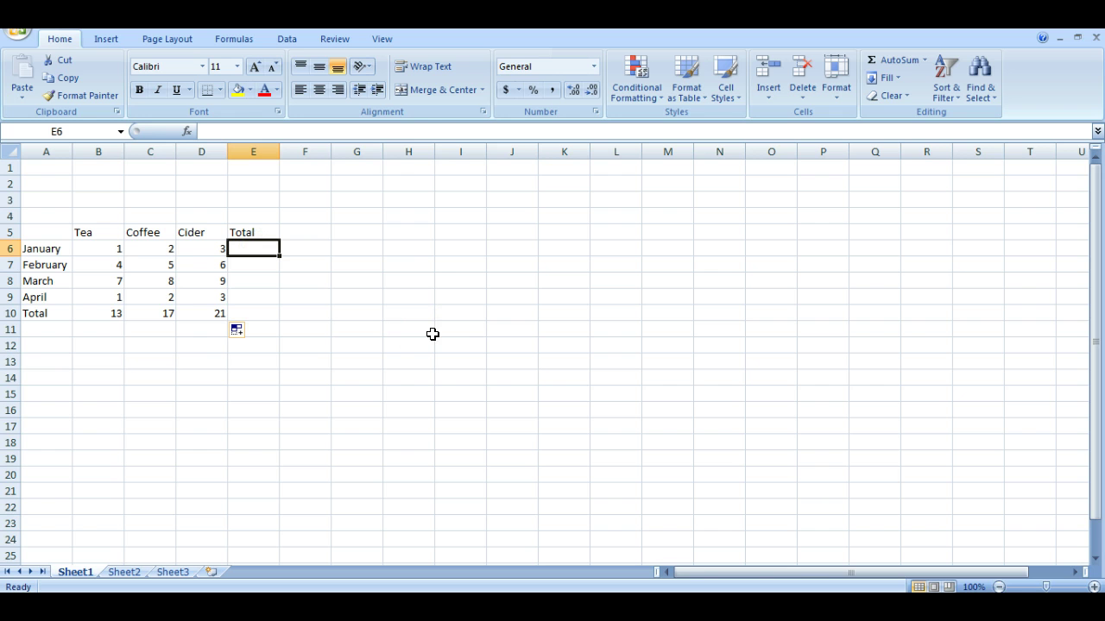
pyautogui.click(924, 60)
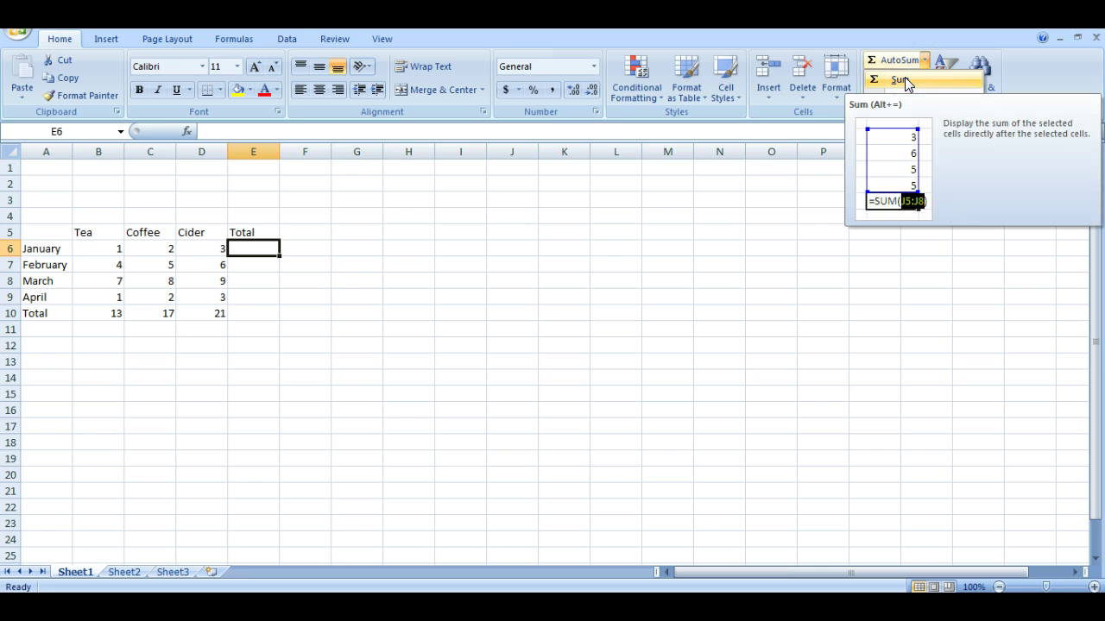
pyautogui.click(905, 77)
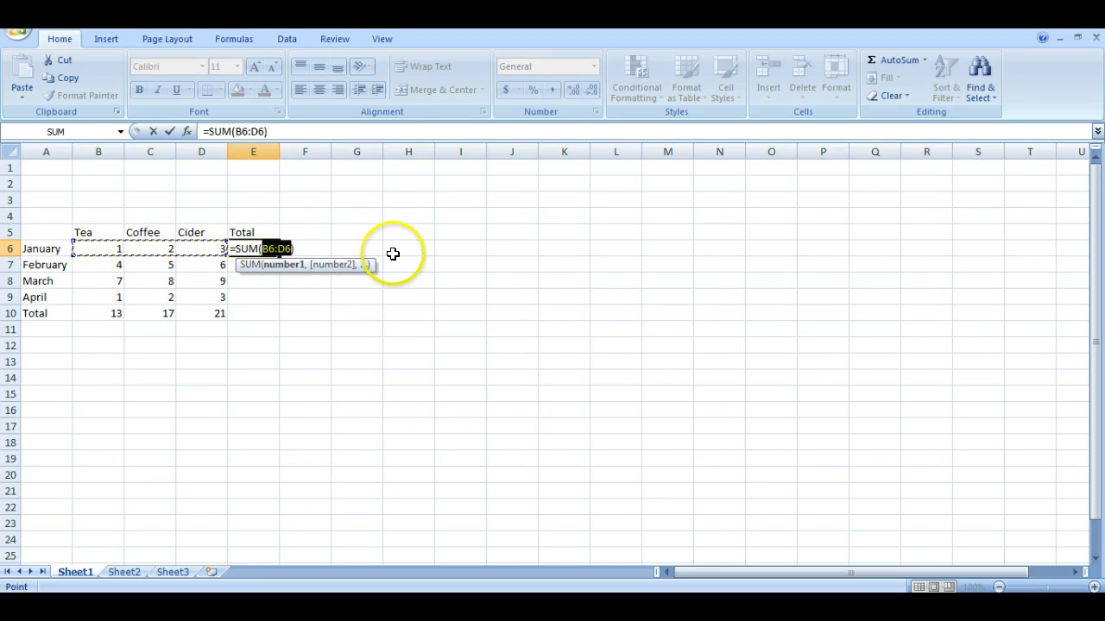
pyautogui.press('Return')
pyautogui.click(251, 249)
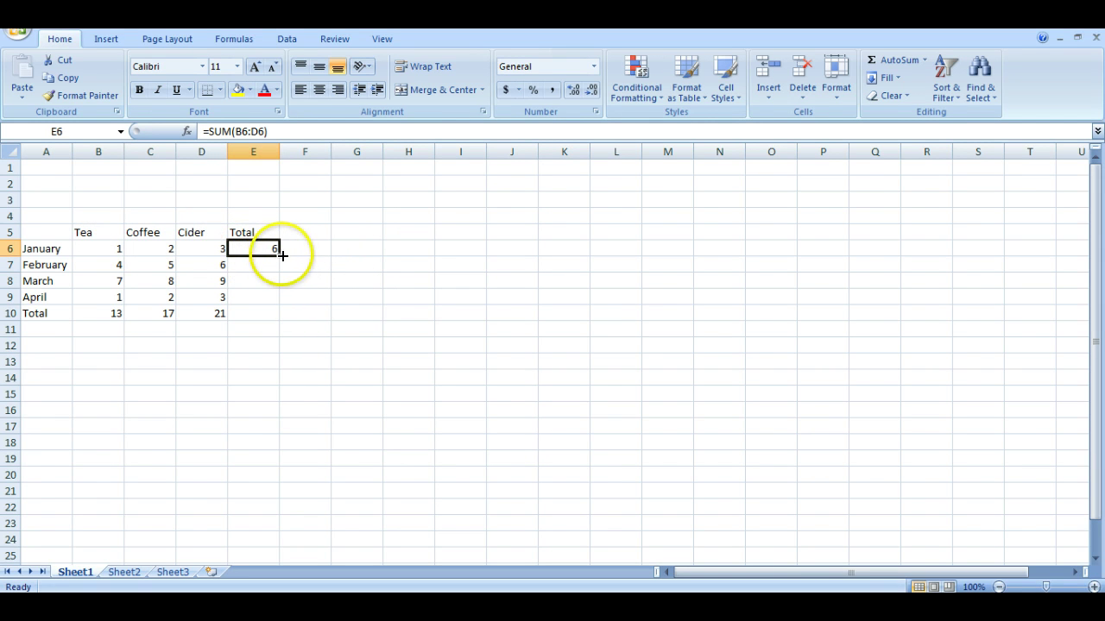
pyautogui.moveTo(278, 255); pyautogui.dragTo(276, 297)
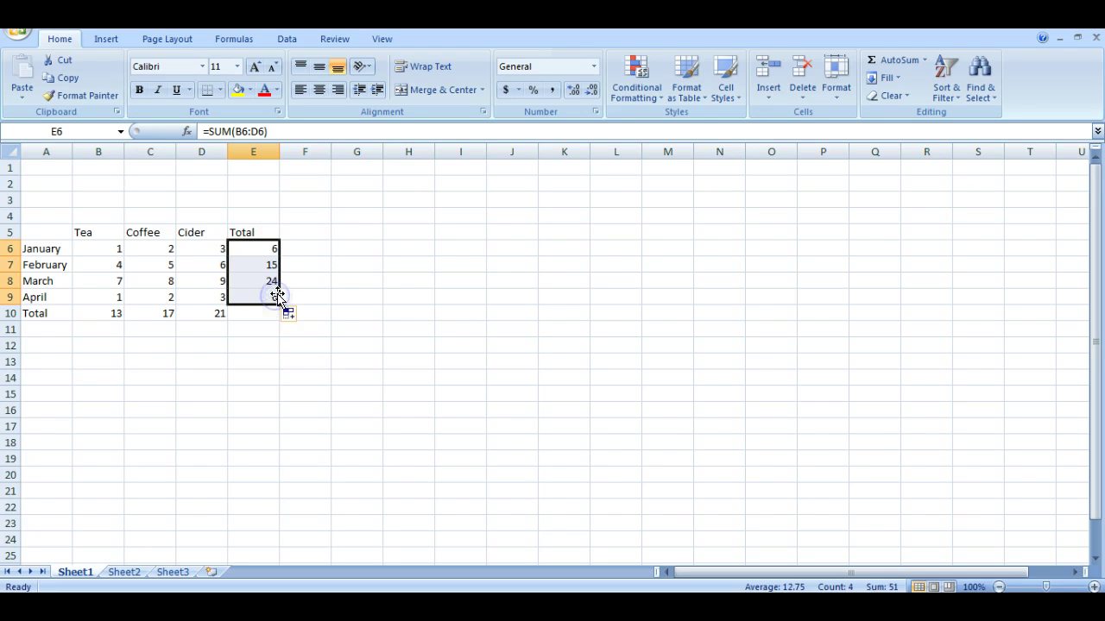
# - Fill the empty corner cell E10, where the Total row meets the Total column, with black
pyautogui.click(251, 314)
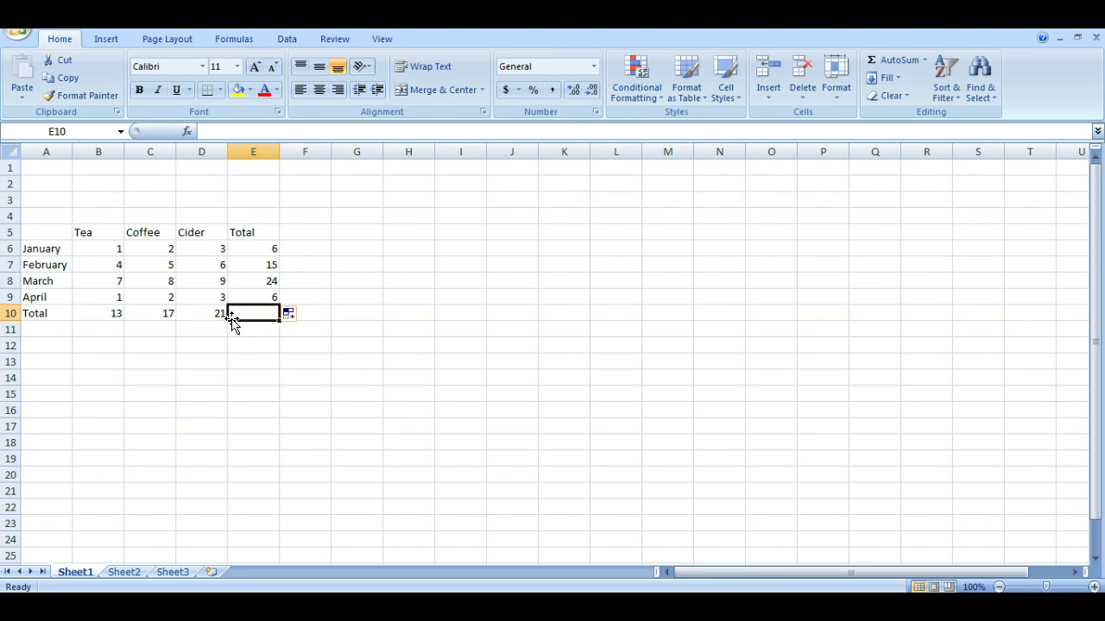
pyautogui.click(250, 91)
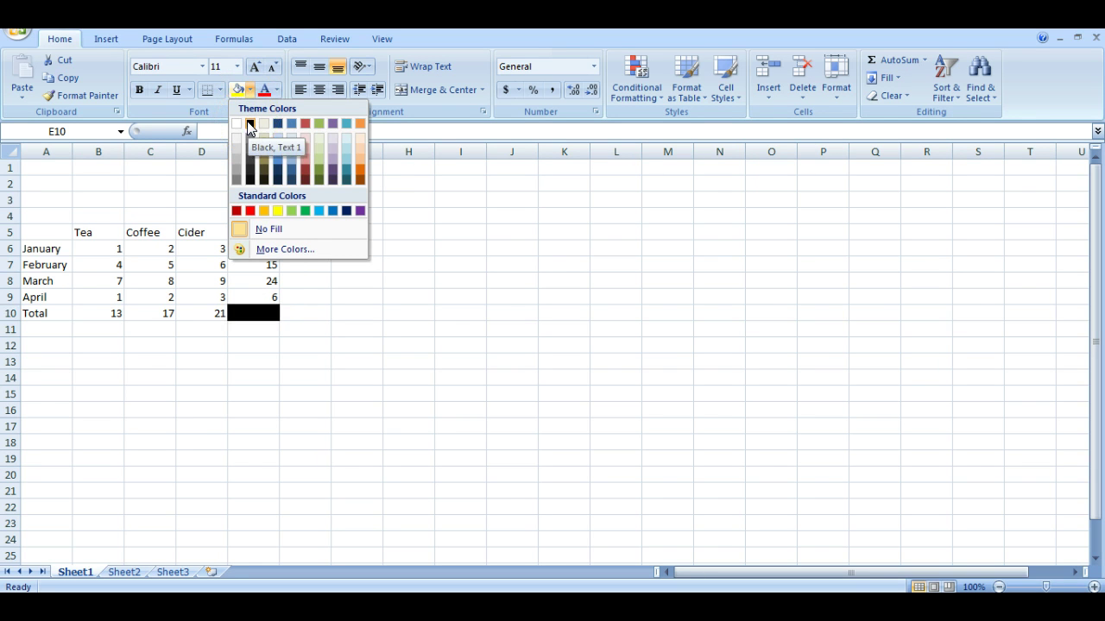
pyautogui.click(251, 126)
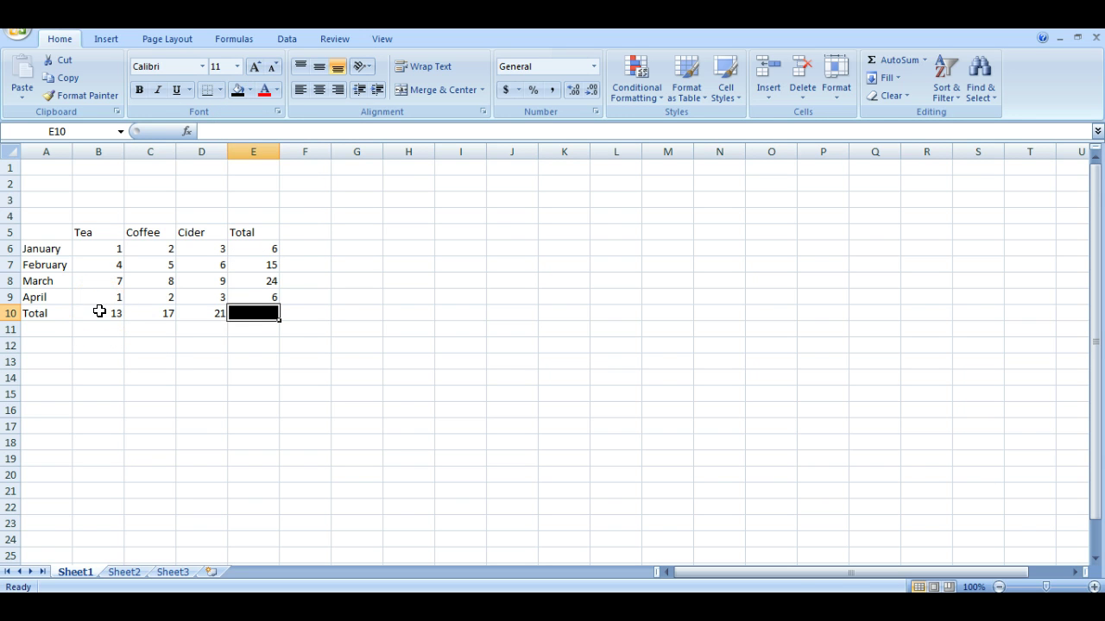
# - Apply a Top and Double Bottom Border to the column totals in B10:D10
pyautogui.moveTo(99, 312); pyautogui.dragTo(193, 314)
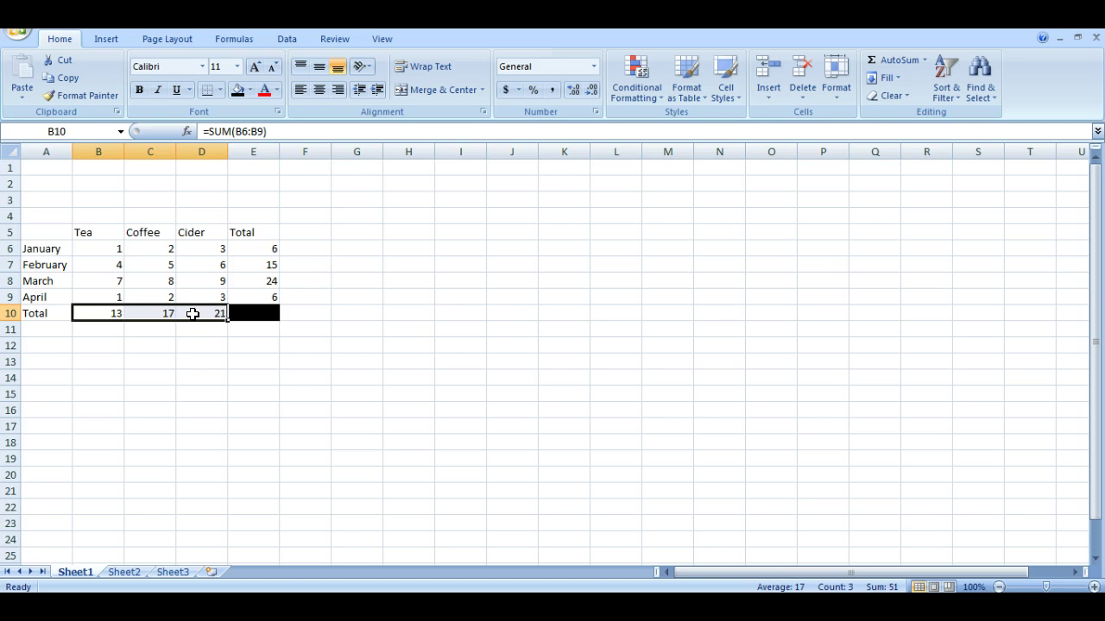
pyautogui.click(221, 91)
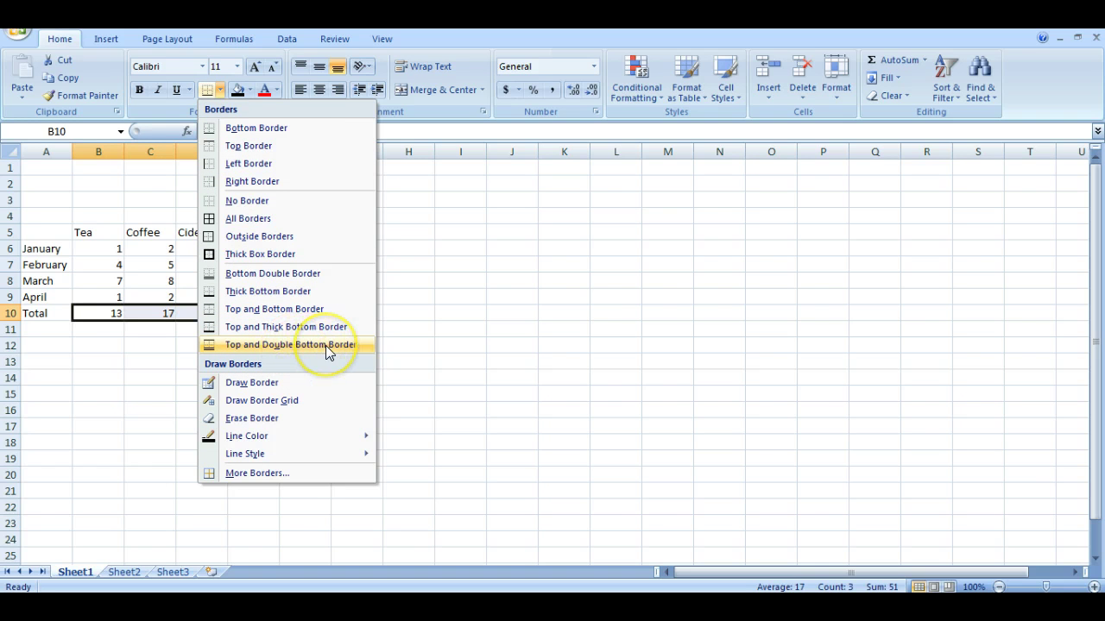
pyautogui.click(292, 344)
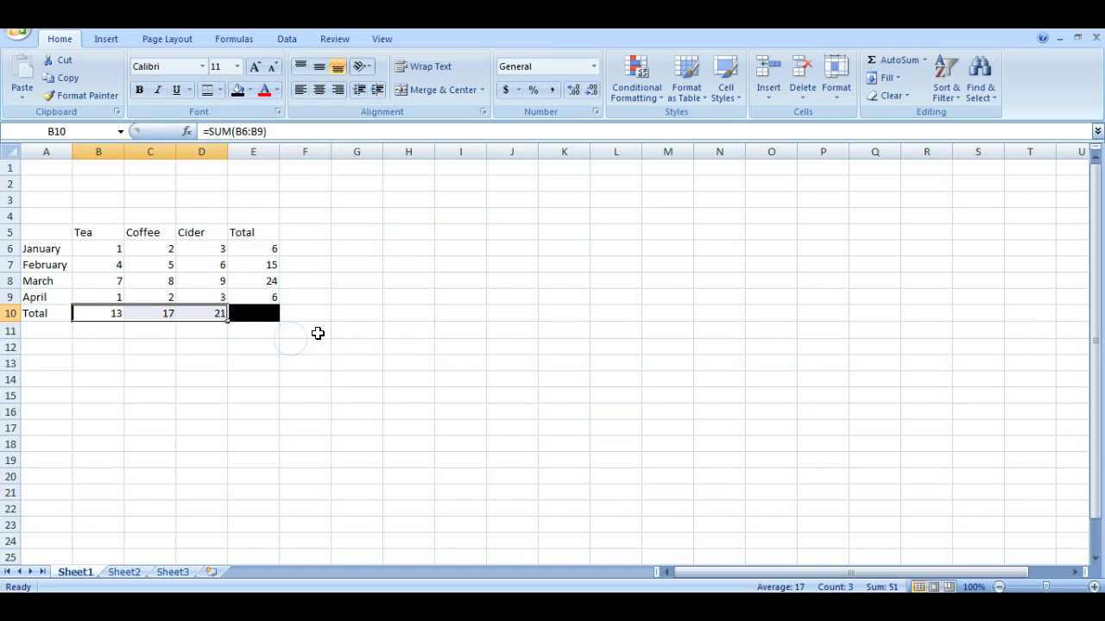
pyautogui.click(413, 296)
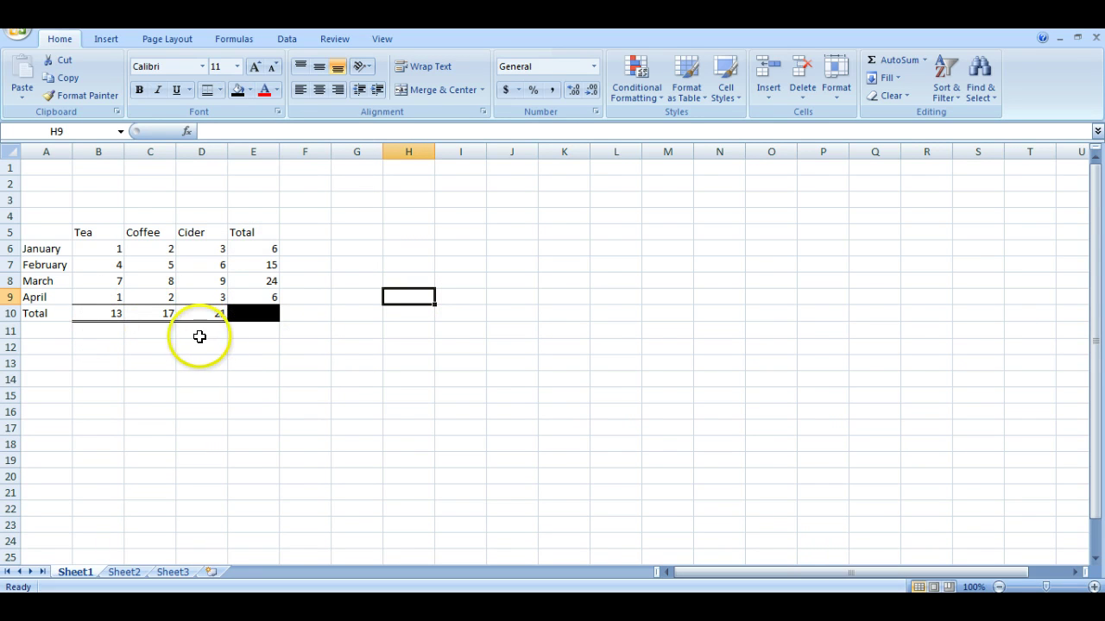
# - Enter the title WINTER in cell A1 and merge and center it across A1:E1
pyautogui.click(44, 164)
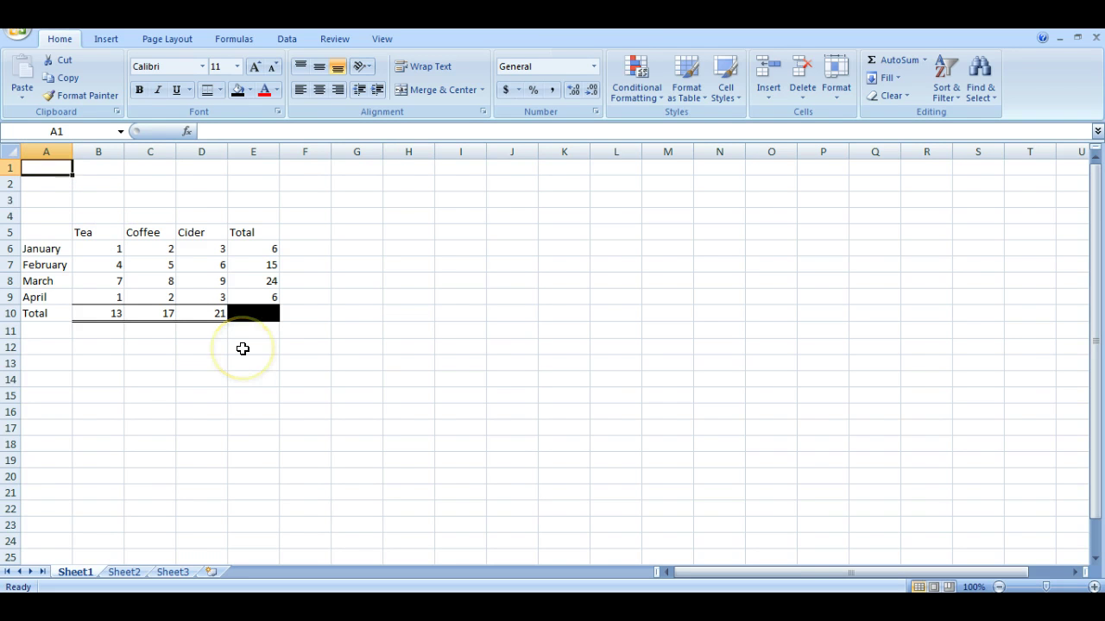
pyautogui.write('WINTER')
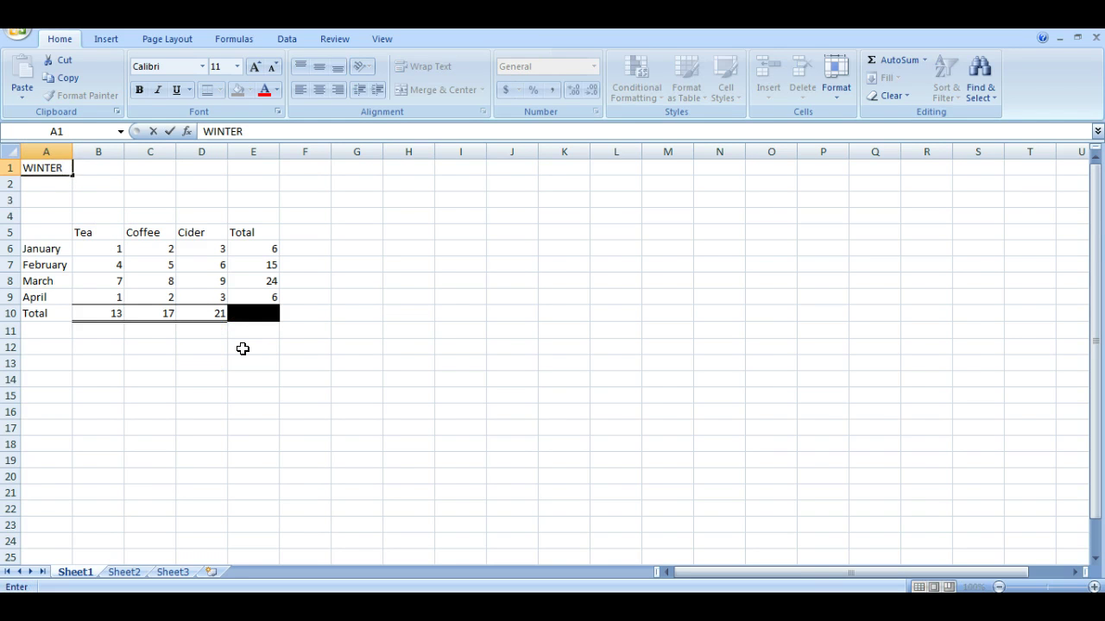
pyautogui.click(252, 202)
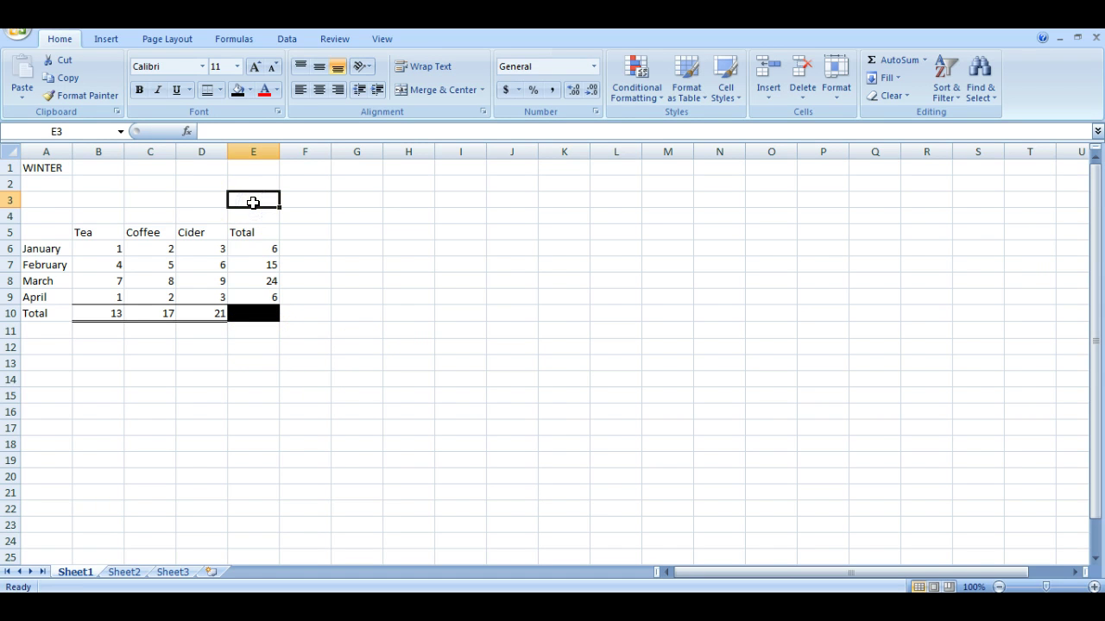
pyautogui.moveTo(25, 167); pyautogui.dragTo(252, 168)
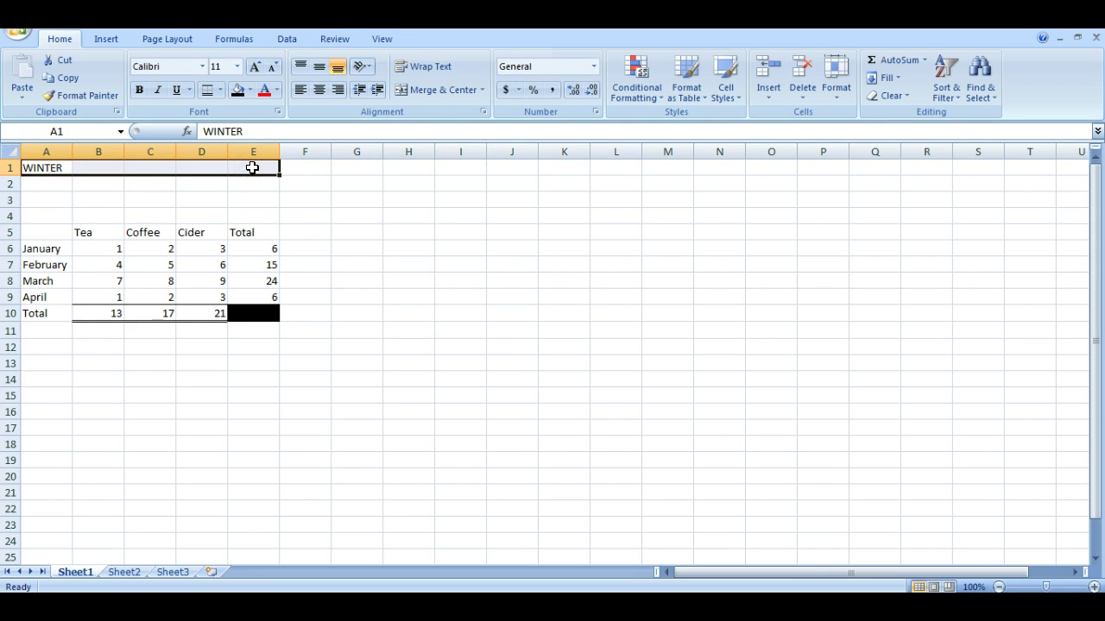
pyautogui.click(425, 88)
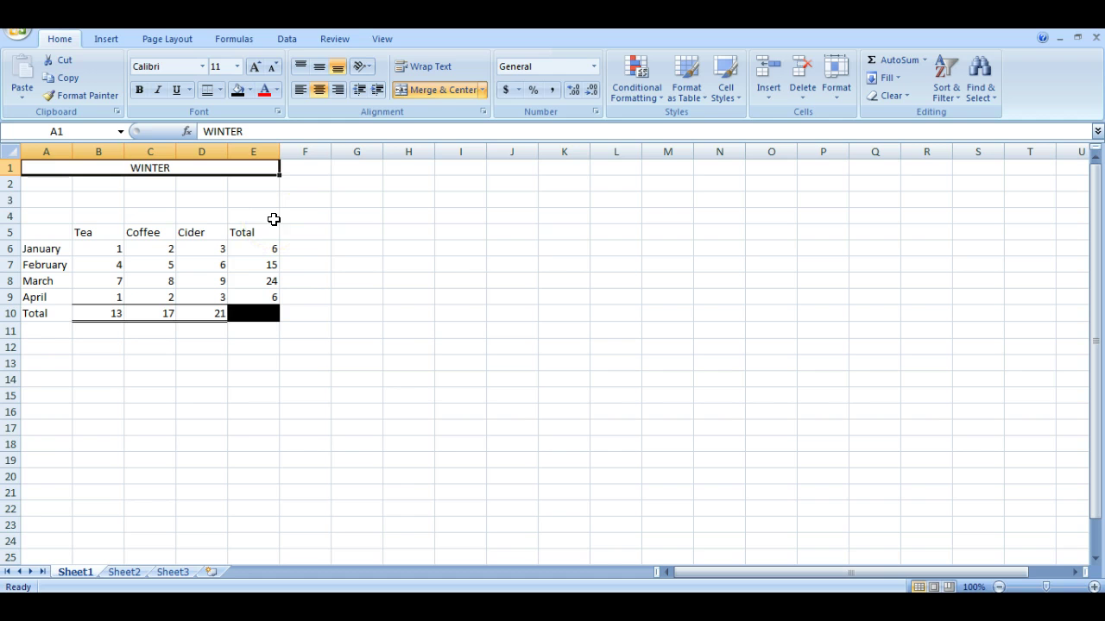
pyautogui.click(436, 274)
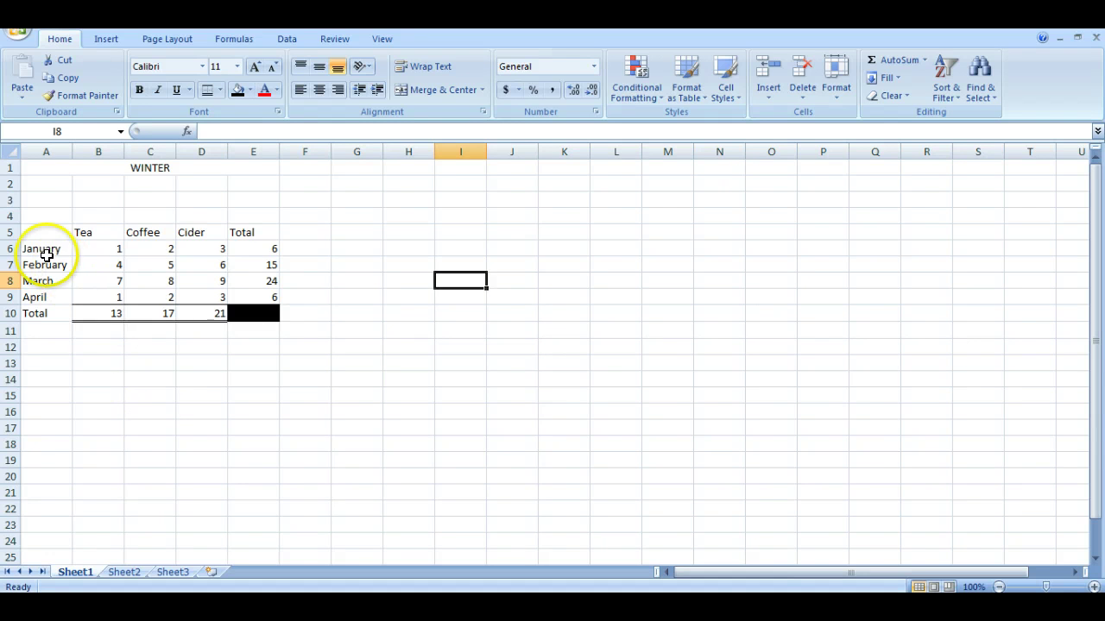
pyautogui.moveTo(48, 250); pyautogui.dragTo(271, 317)
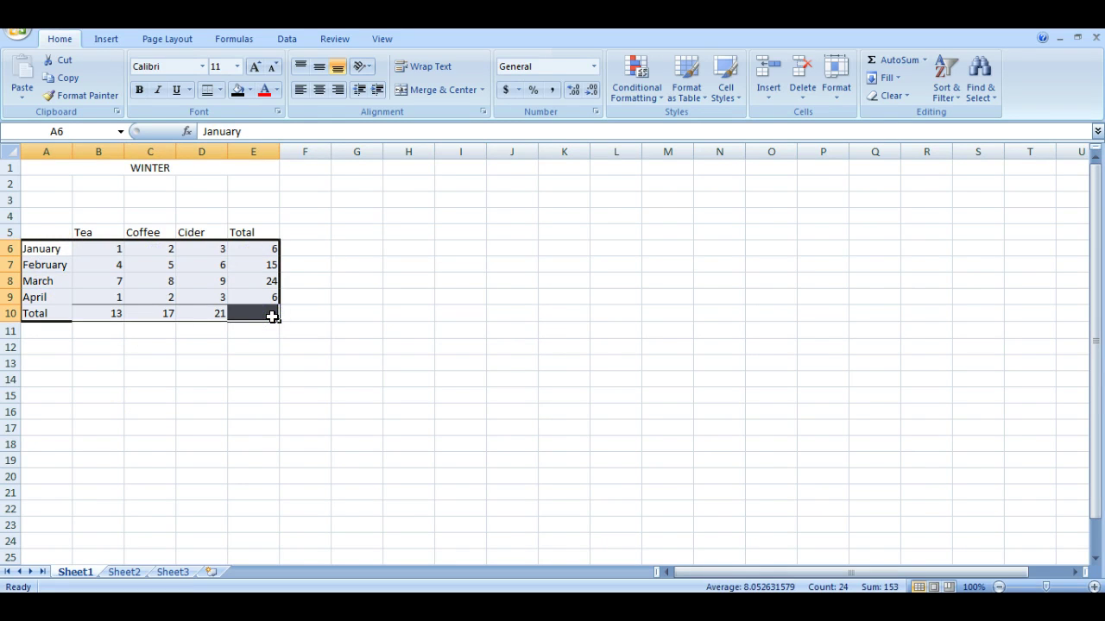
pyautogui.click(167, 345)
pyautogui.moveTo(81, 230); pyautogui.dragTo(184, 313)
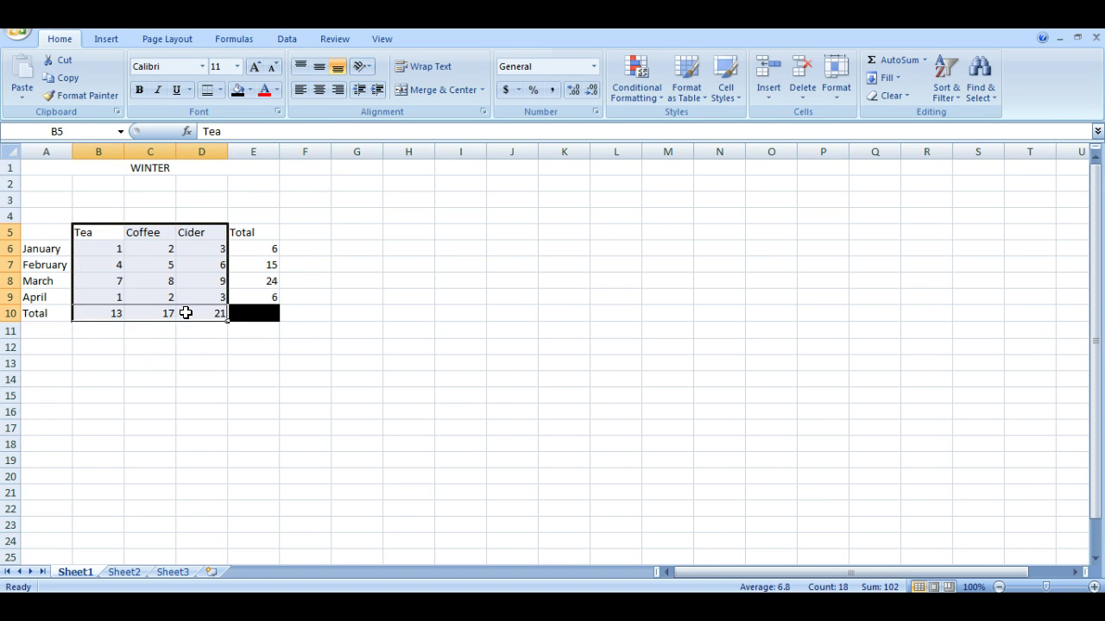
pyautogui.click(187, 363)
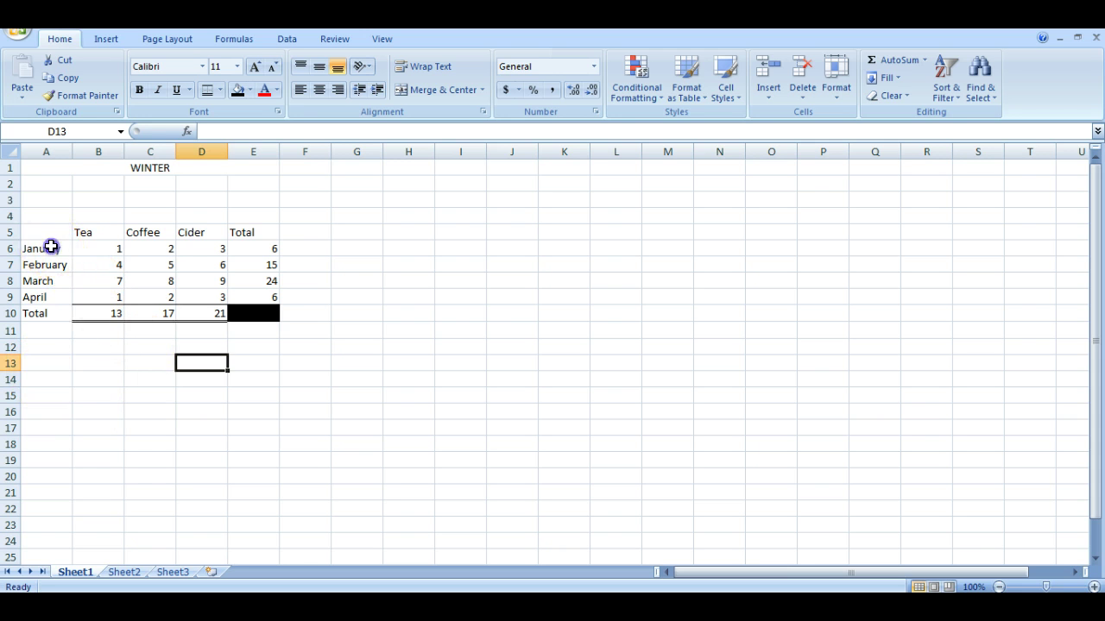
# - Insert a 3-D clustered column chart from the month names A6:A9 and their totals E6:E9
pyautogui.moveTo(51, 248); pyautogui.dragTo(49, 298)
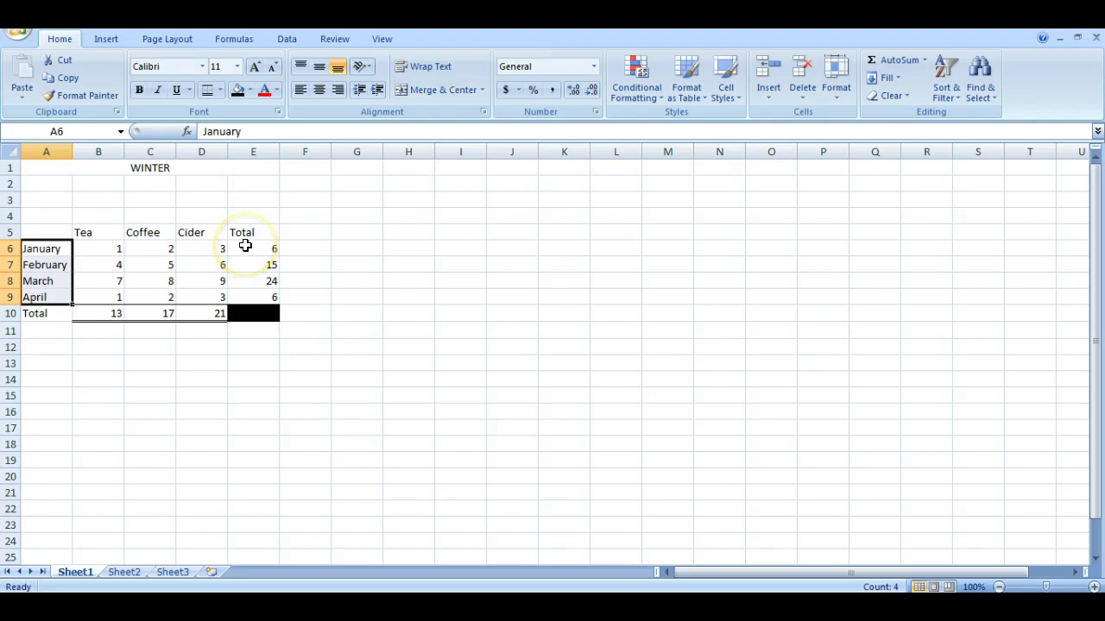
pyautogui.moveTo(245, 246); pyautogui.dragTo(250, 292)
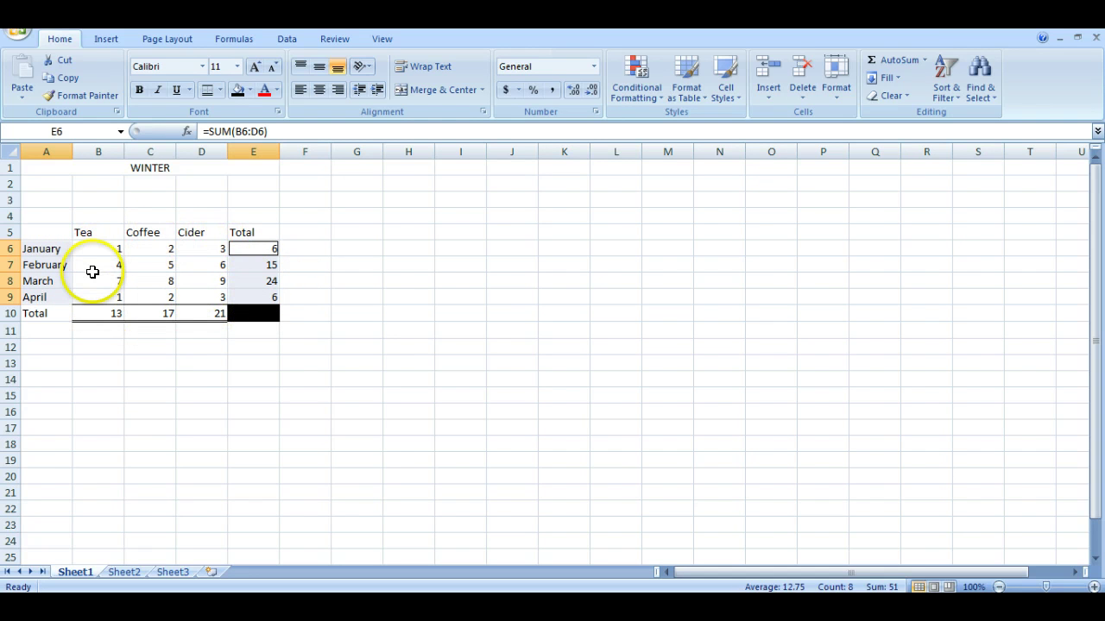
pyautogui.click(90, 38)
pyautogui.click(257, 78)
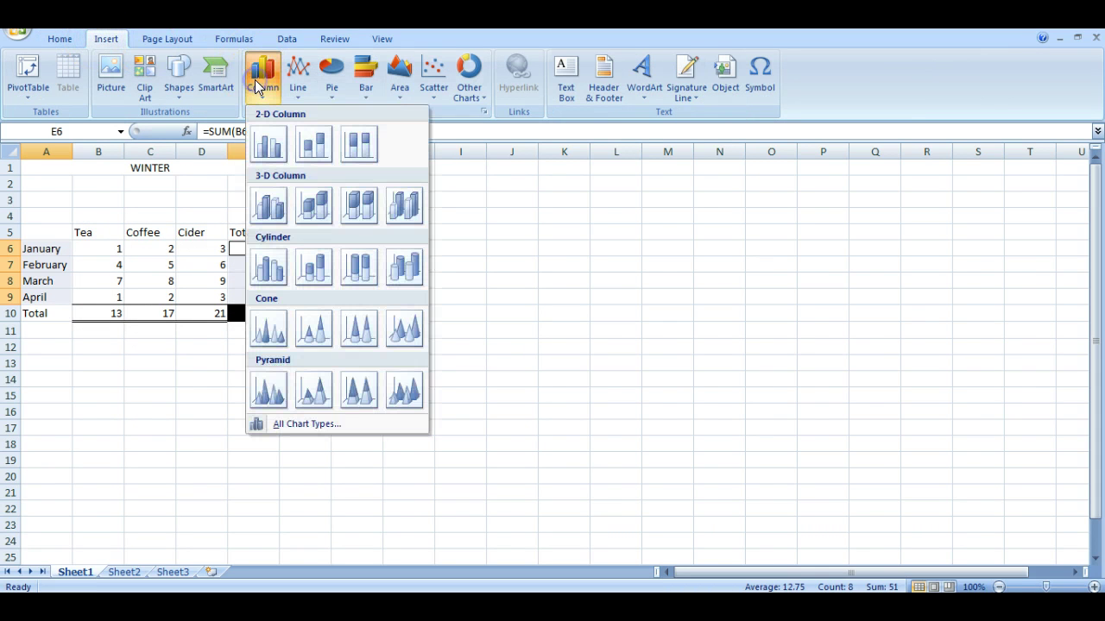
pyautogui.click(263, 202)
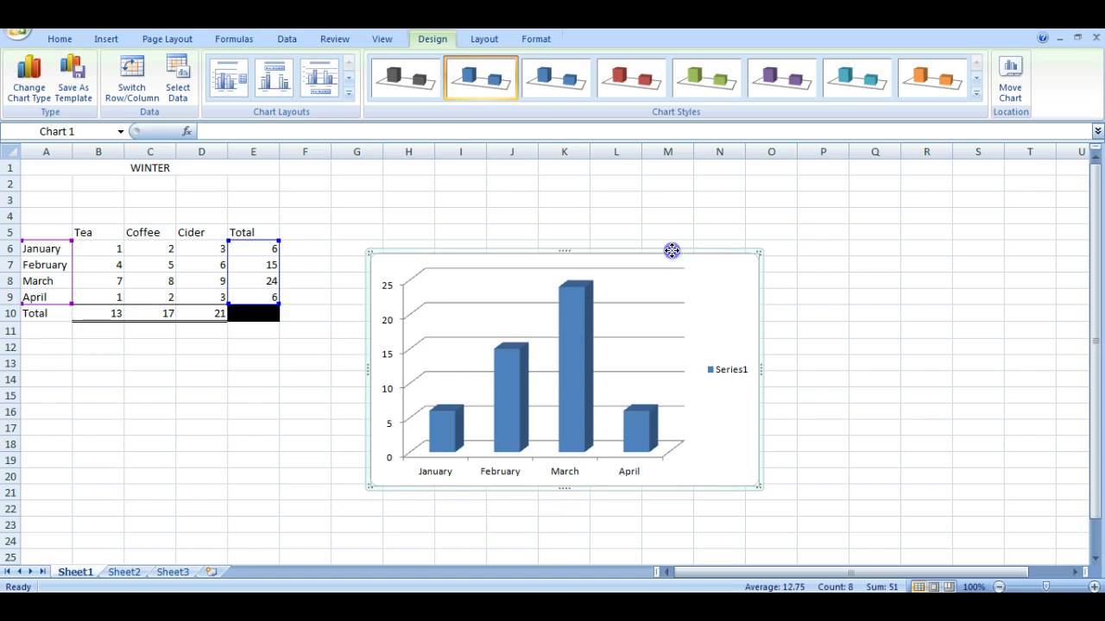
# - Move the chart directly below the table, starting at column A, and narrow it to about the table's width
pyautogui.moveTo(668, 249); pyautogui.dragTo(312, 329)
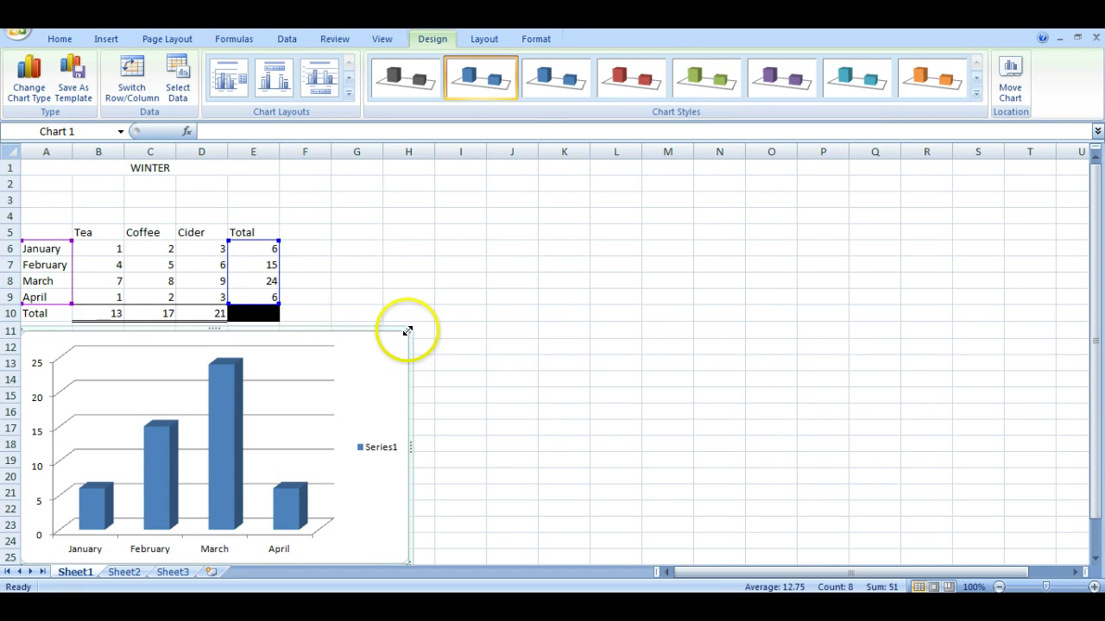
pyautogui.moveTo(408, 330); pyautogui.dragTo(407, 331)
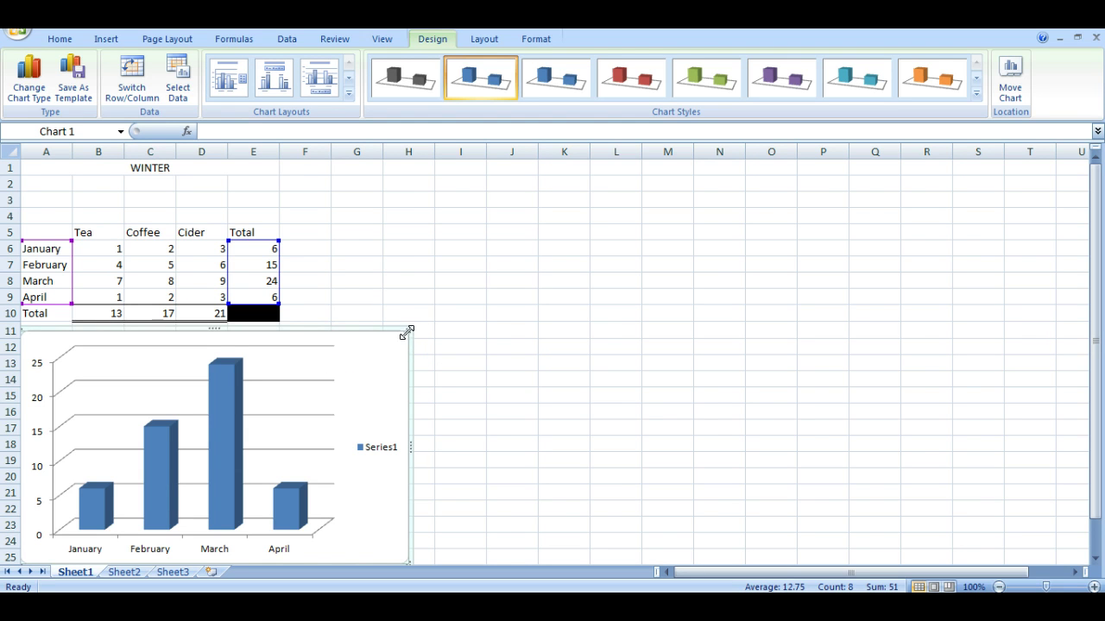
pyautogui.moveTo(407, 330); pyautogui.dragTo(283, 333)
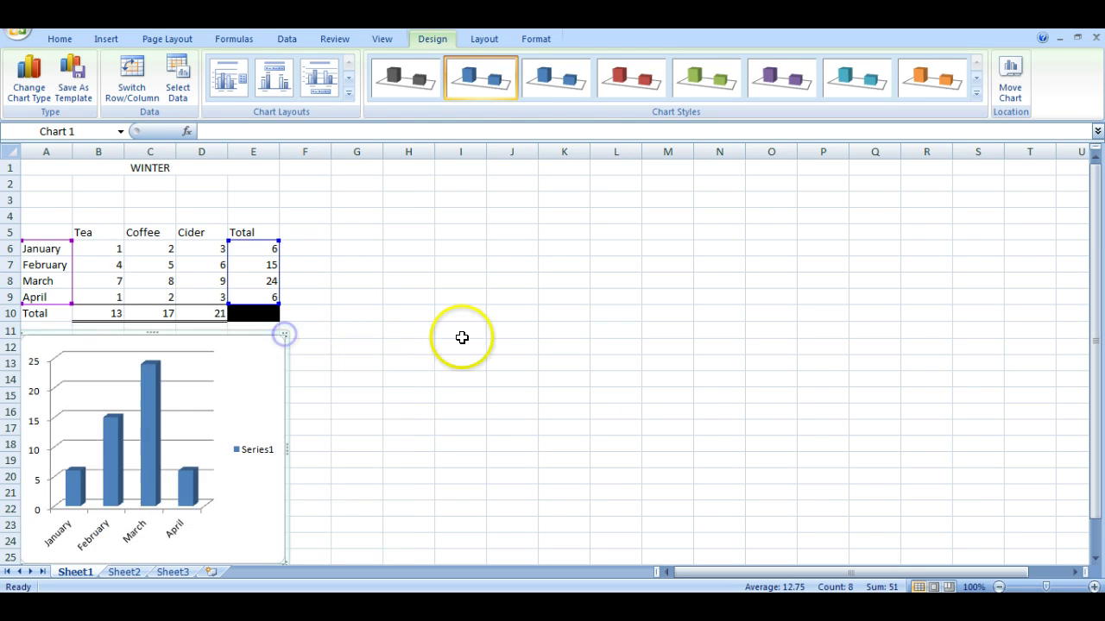
# - Turn off the chart's legend
pyautogui.click(486, 39)
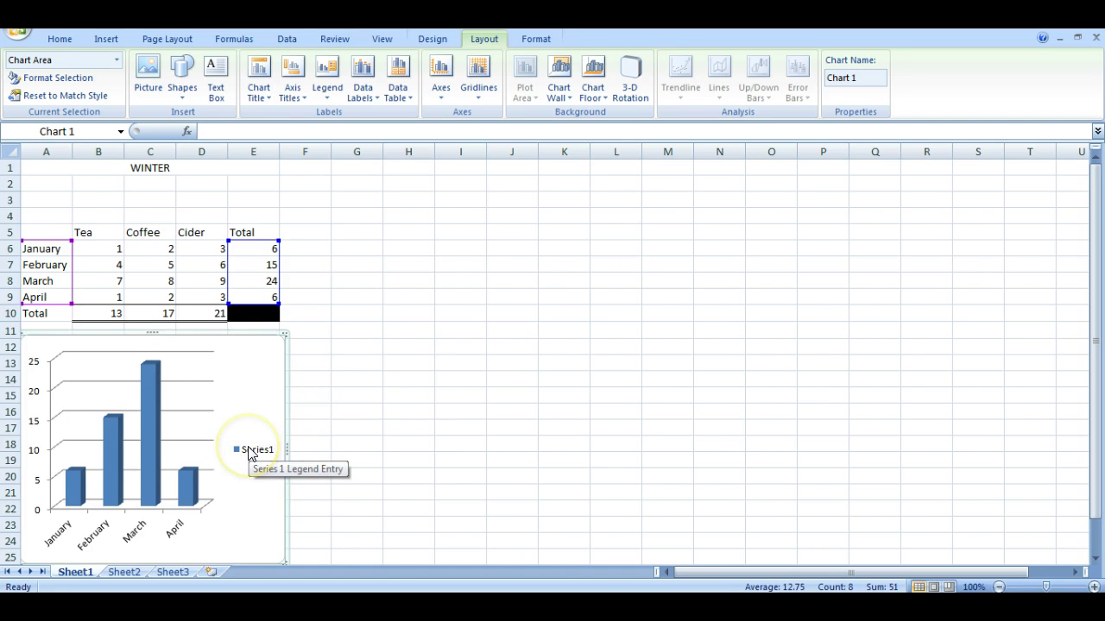
pyautogui.click(325, 84)
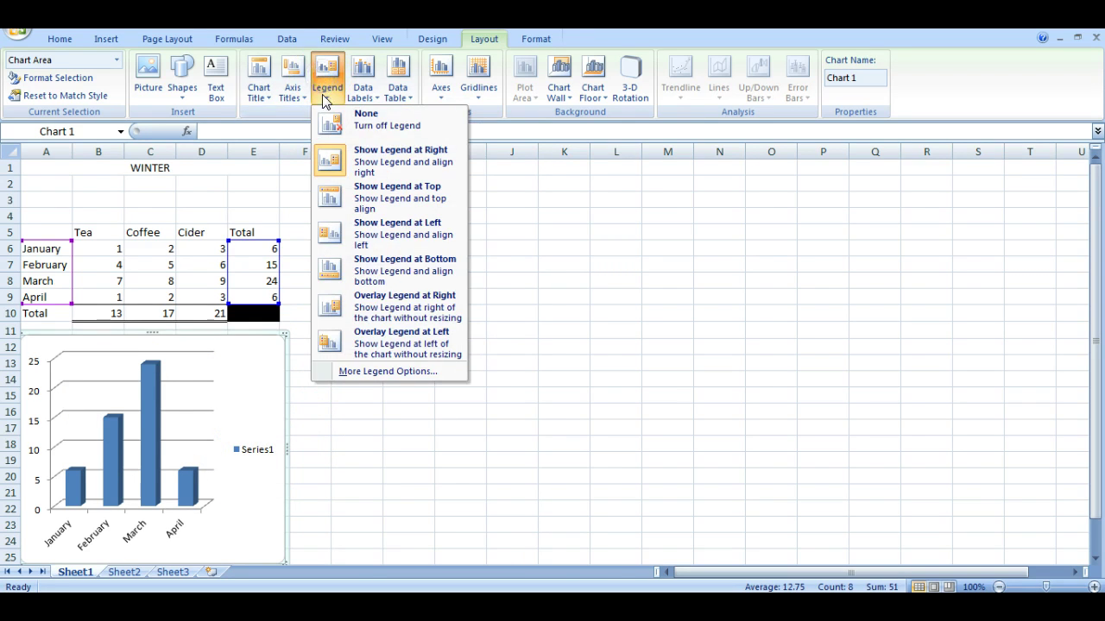
pyautogui.click(336, 130)
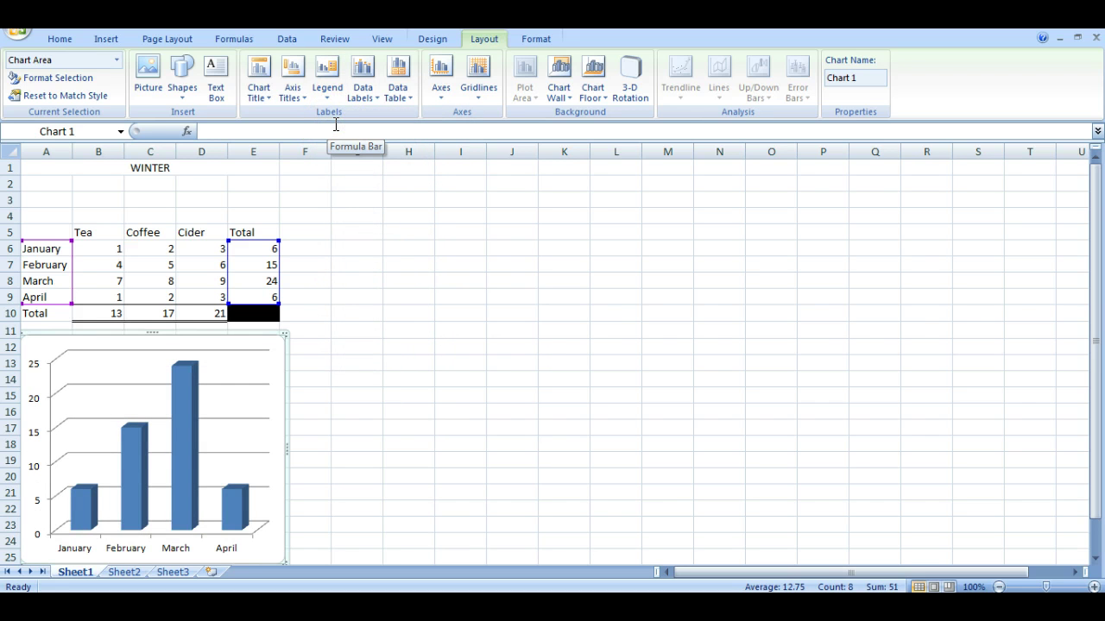
# - Add a Centered Overlay Title to the chart
pyautogui.click(262, 88)
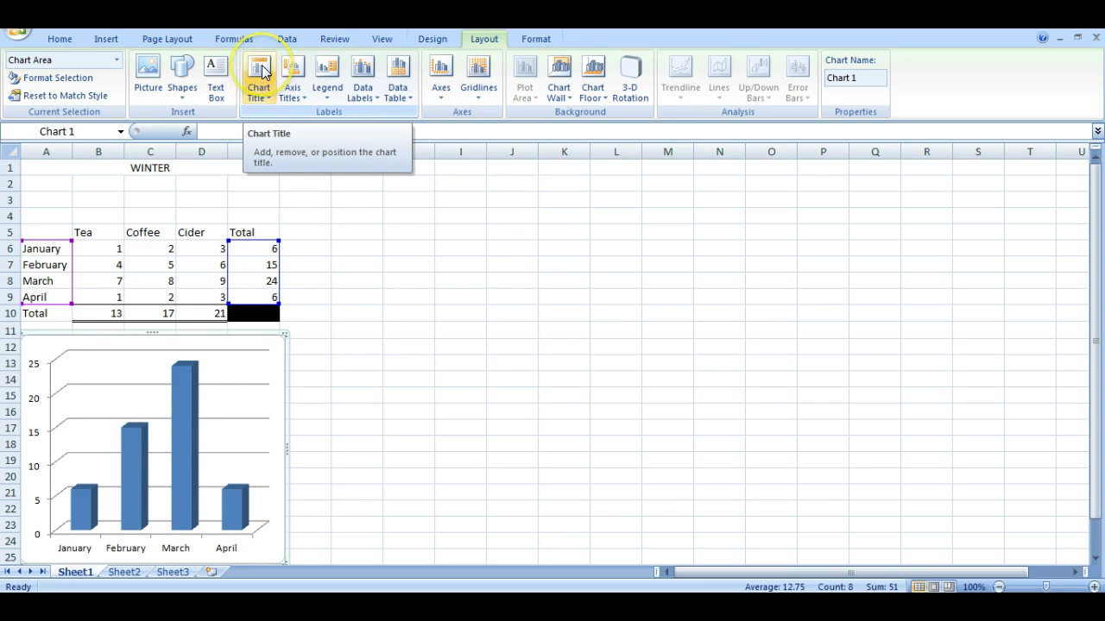
pyautogui.click(264, 72)
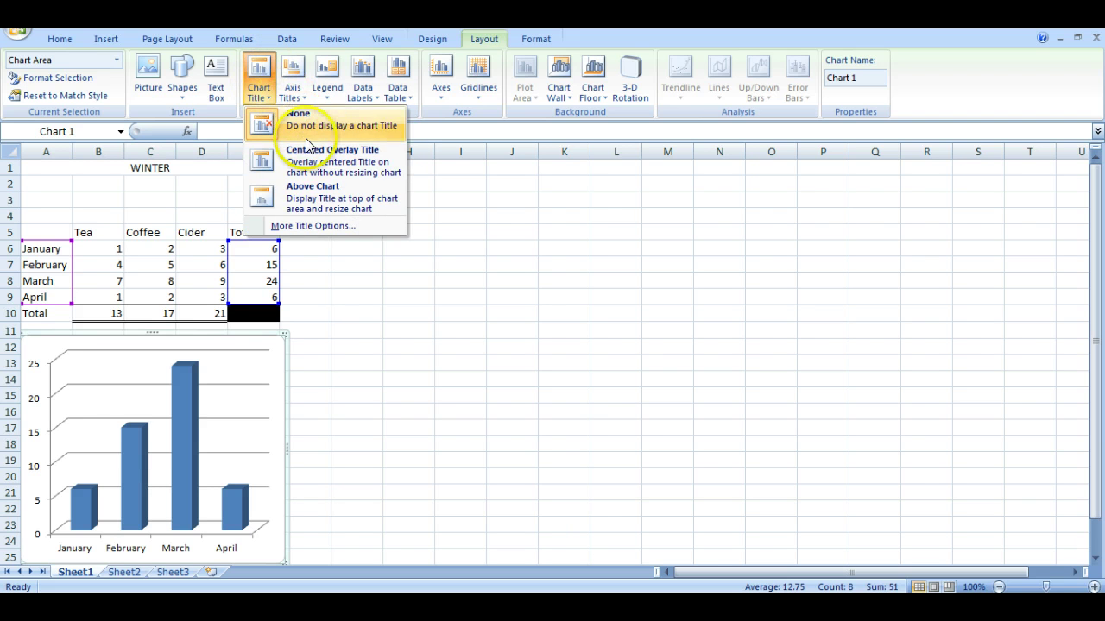
pyautogui.click(310, 171)
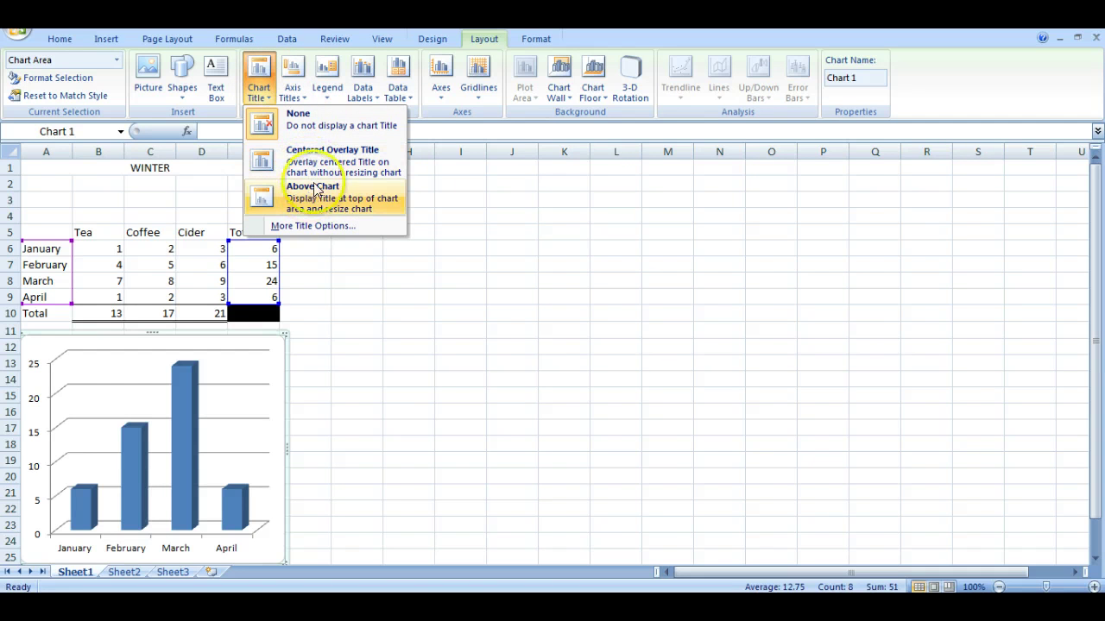
pyautogui.click(316, 165)
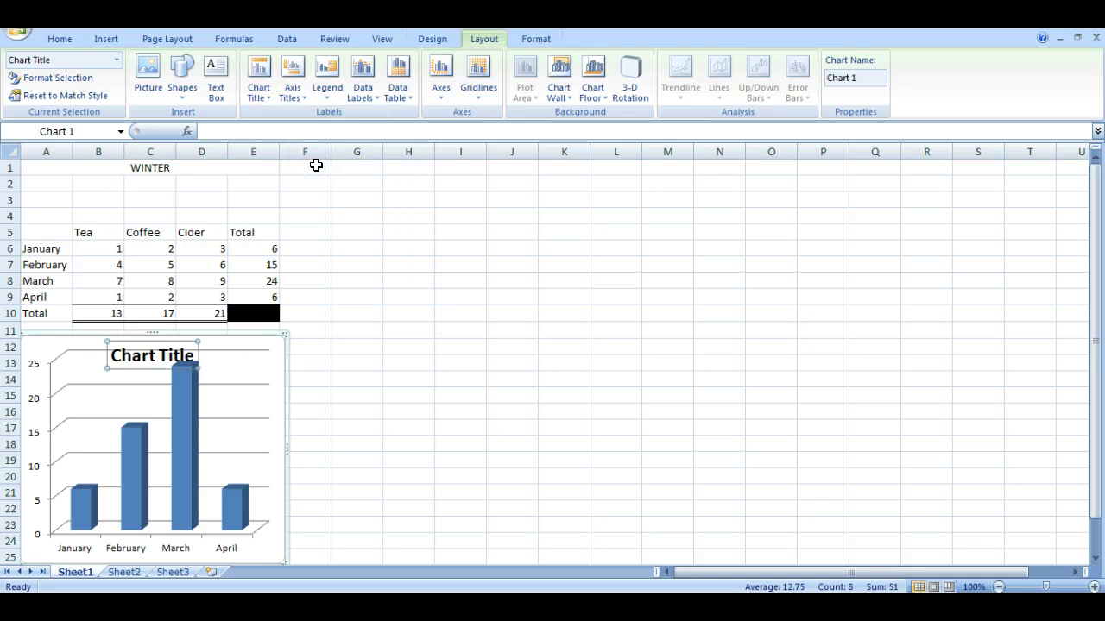
# - Replace the chart's placeholder title with SALES
pyautogui.write('sAL')
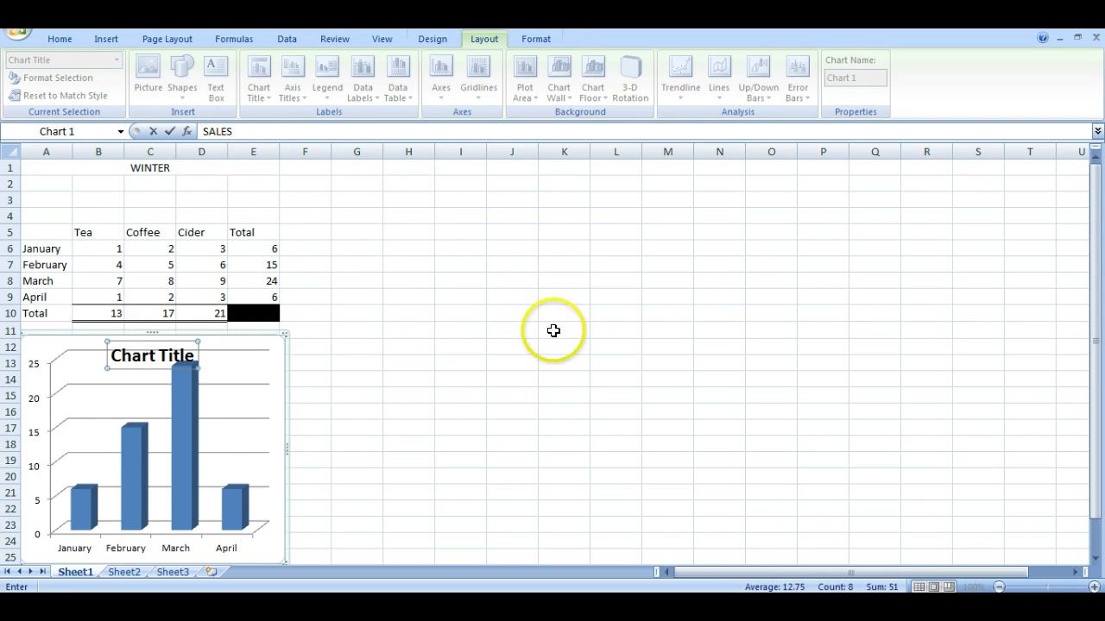
pyautogui.click(409, 280)
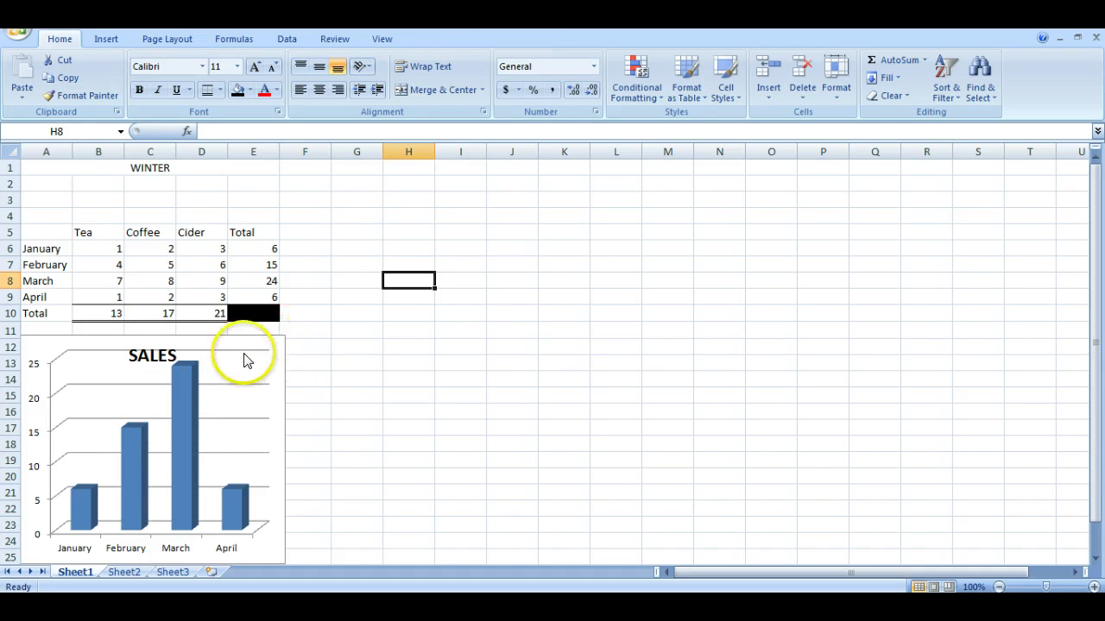
# - Fill only the April column of the chart with standard yellow
pyautogui.click(266, 342)
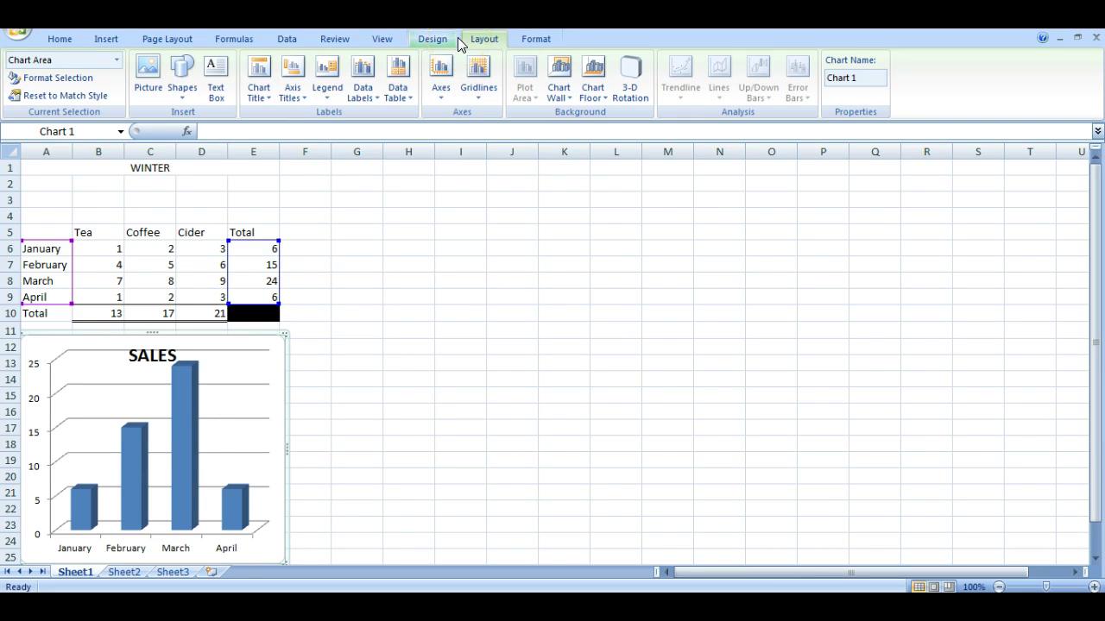
pyautogui.click(233, 509)
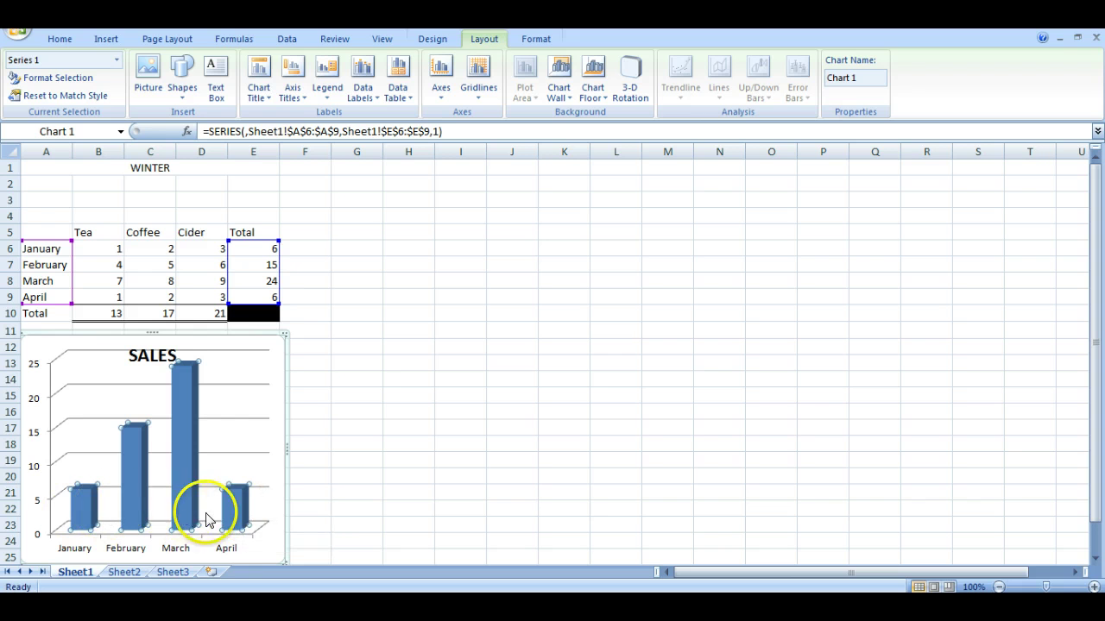
pyautogui.click(233, 508)
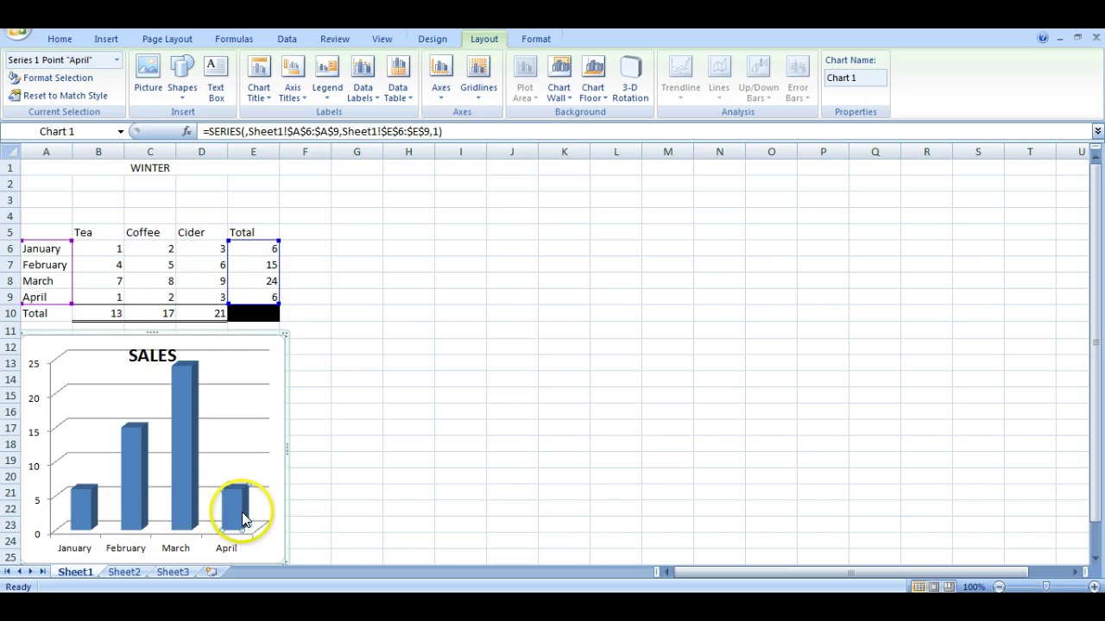
pyautogui.moveTo(243, 518)
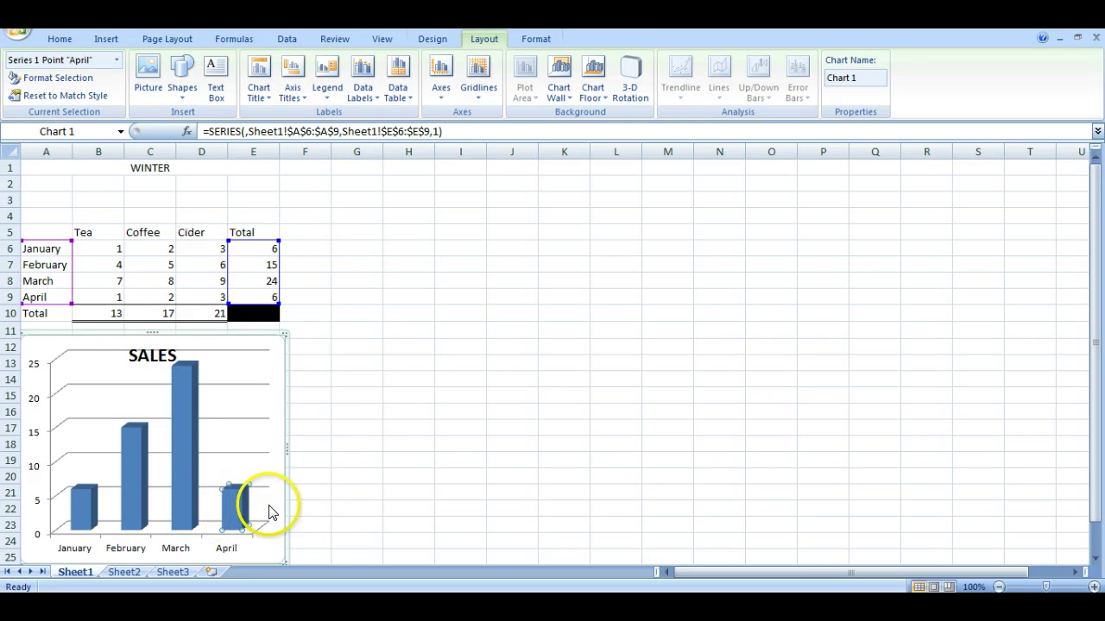
pyautogui.click(535, 40)
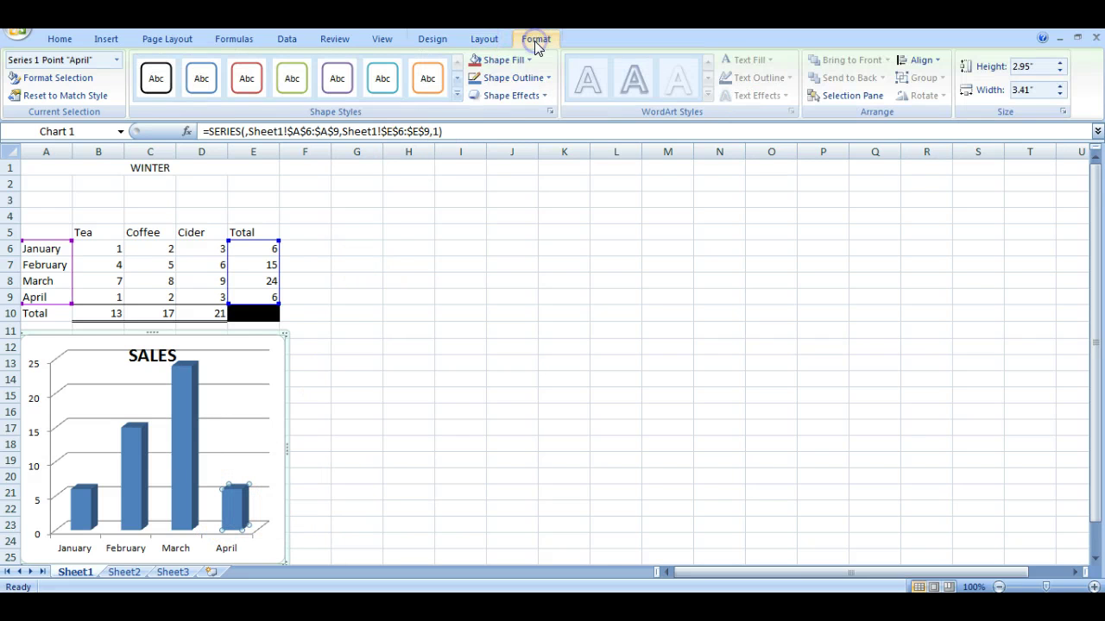
pyautogui.click(504, 59)
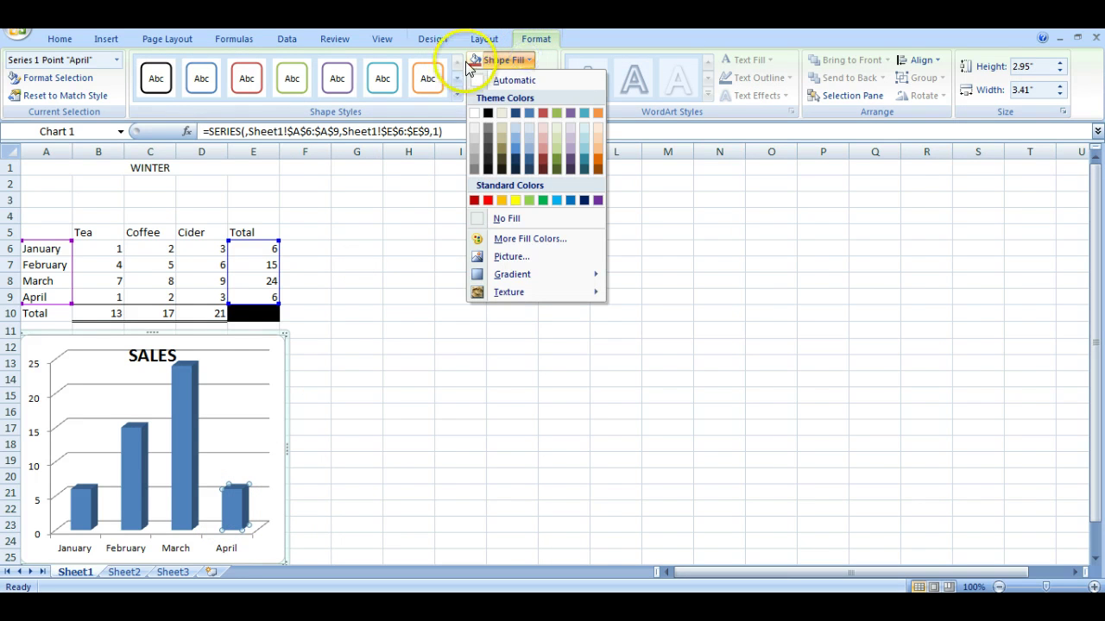
pyautogui.click(515, 200)
# - Fill the chart's March column with dark orange and its February column with standard red
pyautogui.click(181, 443)
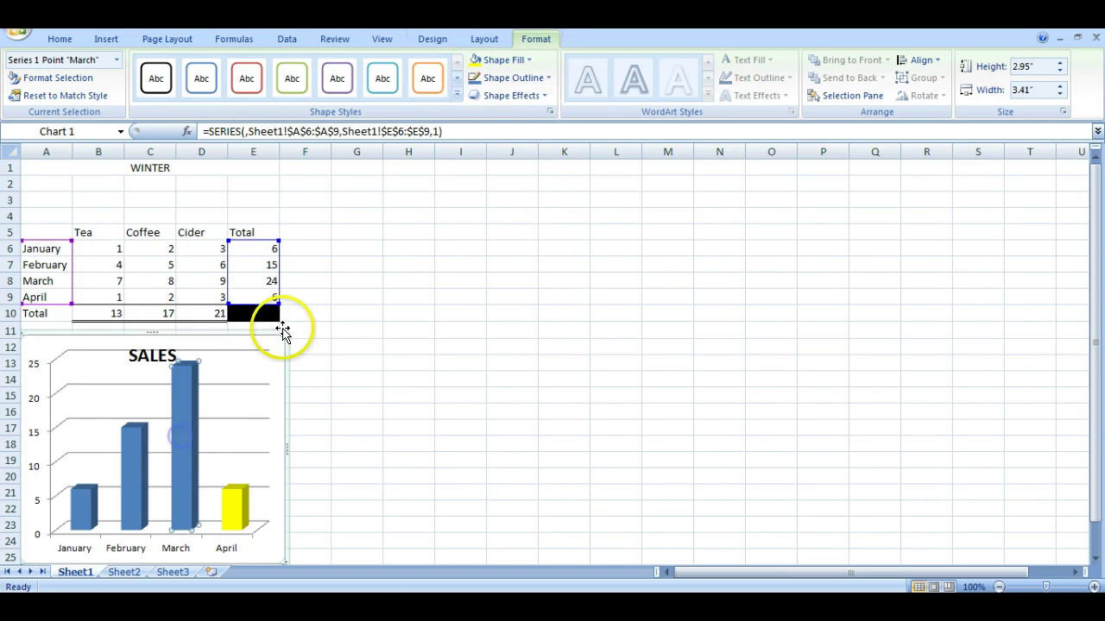
pyautogui.click(520, 61)
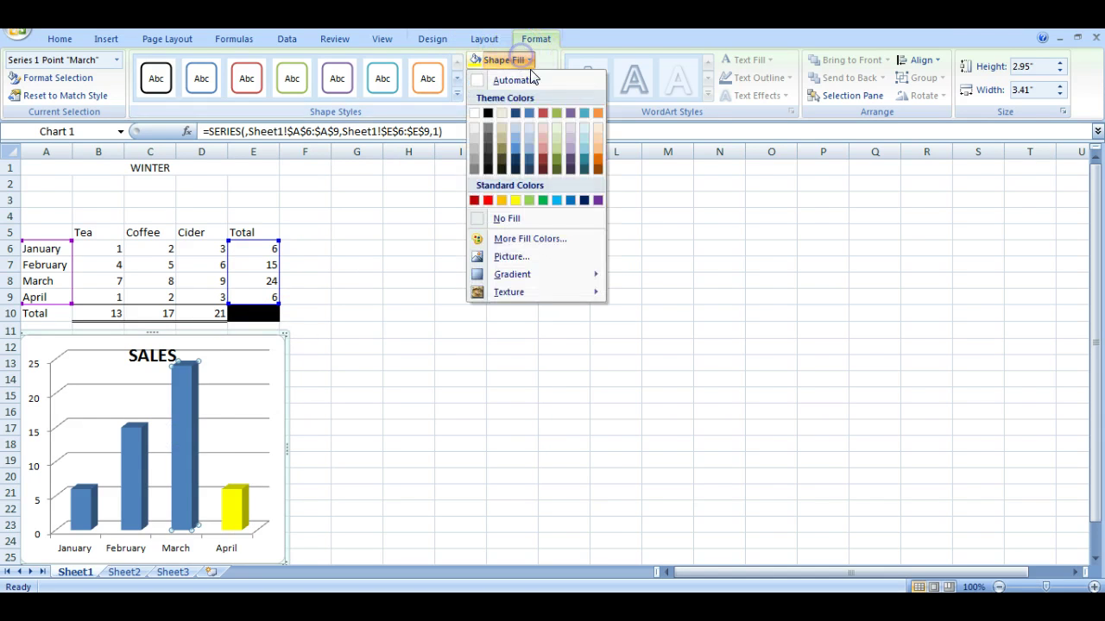
pyautogui.click(599, 156)
pyautogui.click(139, 464)
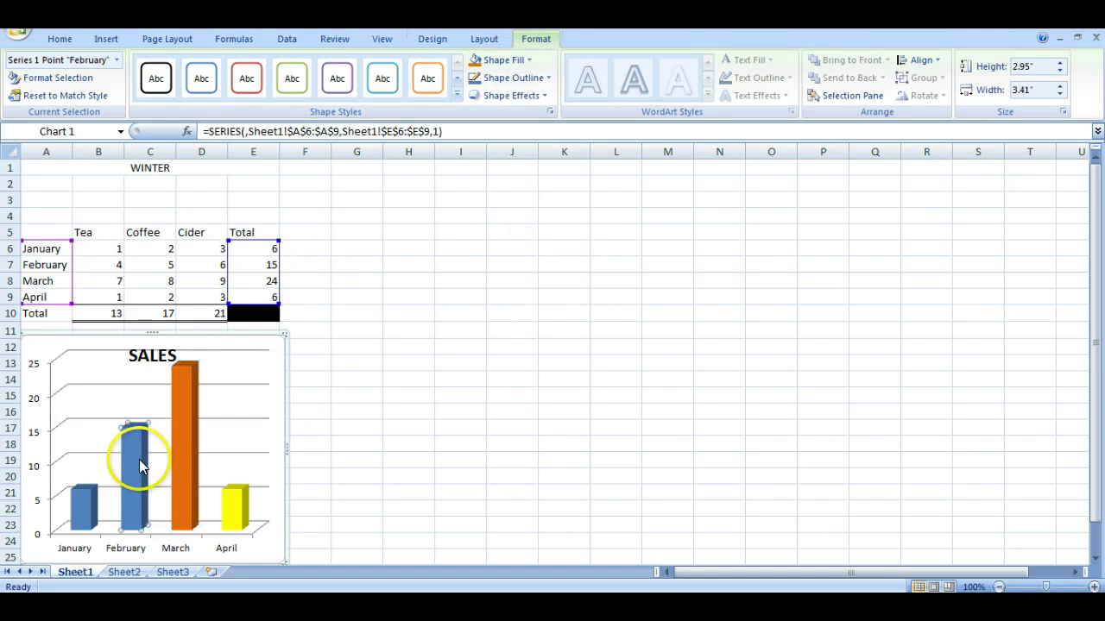
pyautogui.click(503, 59)
pyautogui.click(483, 199)
# - Fill the chart's January column with dark olive green and deselect the chart
pyautogui.click(84, 504)
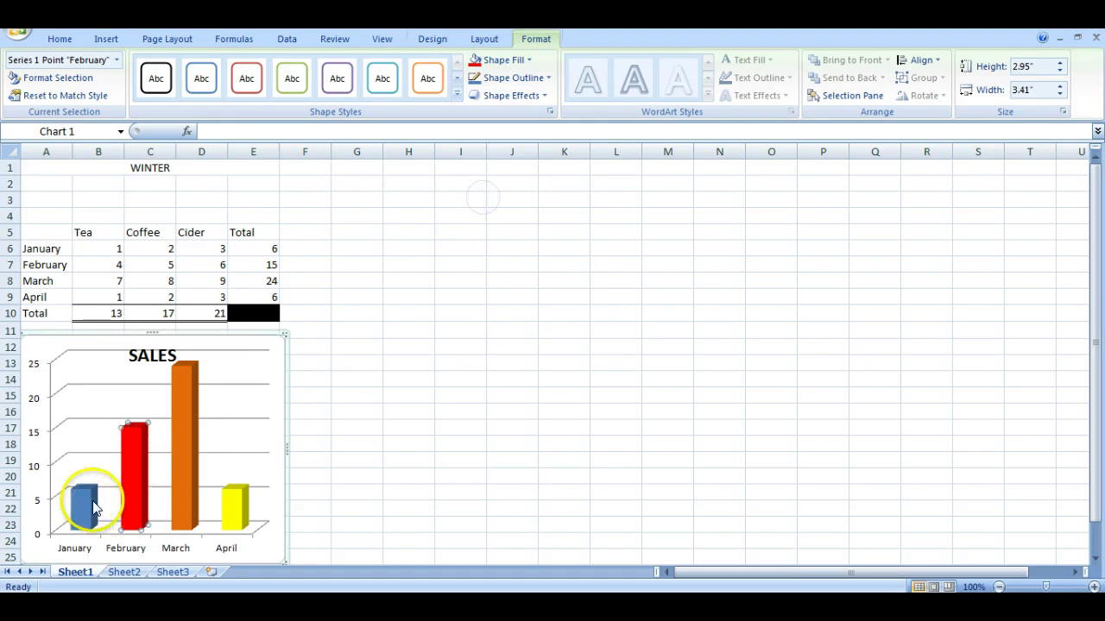
pyautogui.click(504, 60)
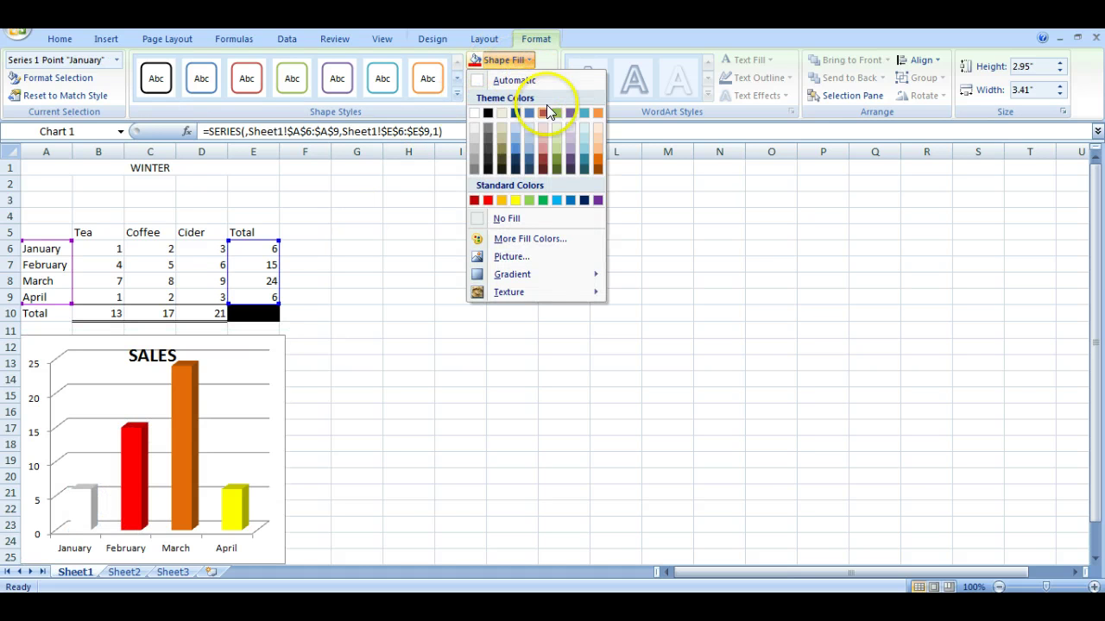
pyautogui.click(555, 160)
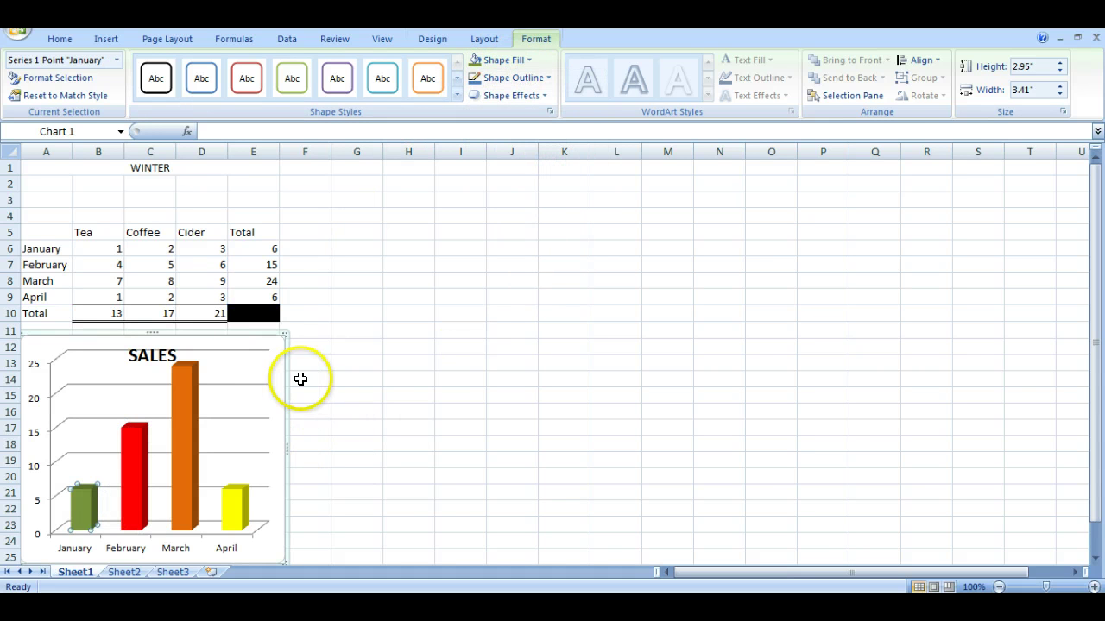
pyautogui.click(356, 373)
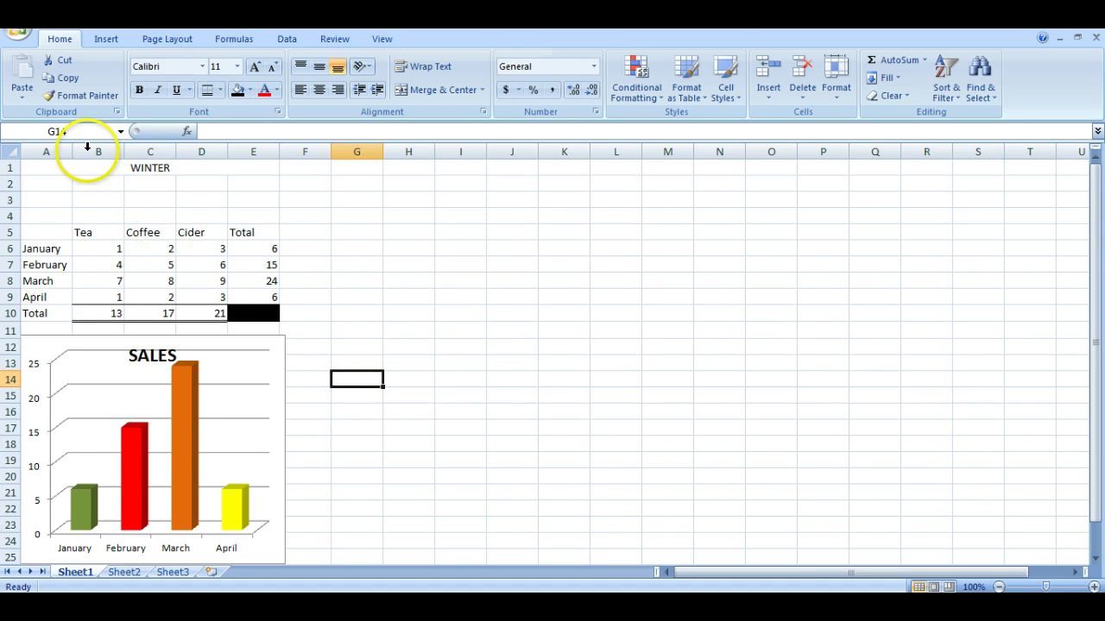
pyautogui.click(25, 50)
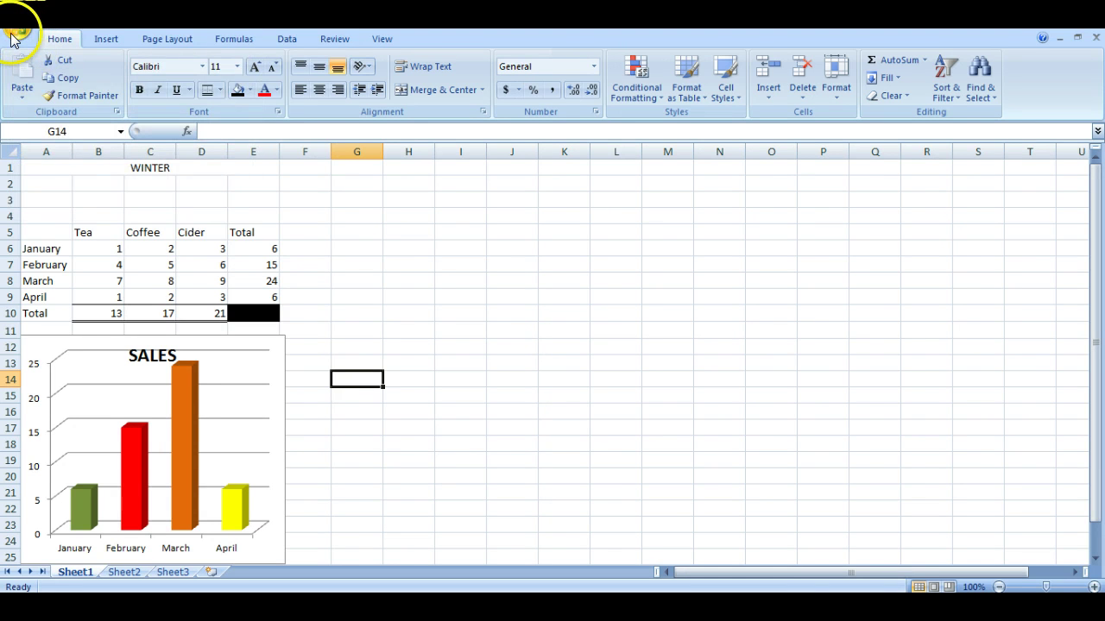
pyautogui.click(17, 35)
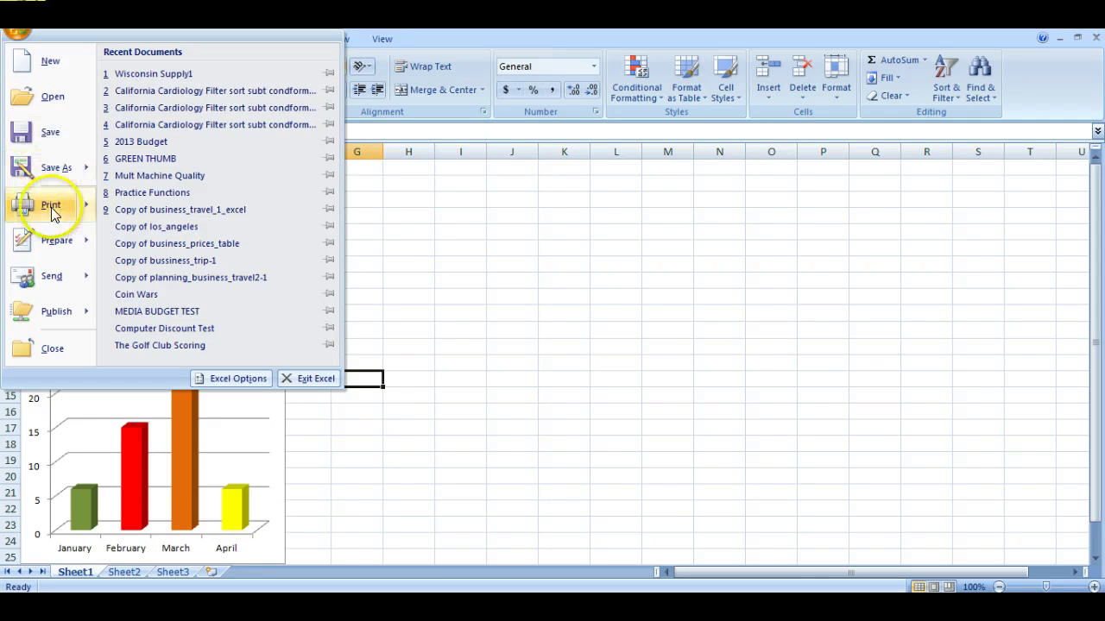
pyautogui.moveTo(21, 207)
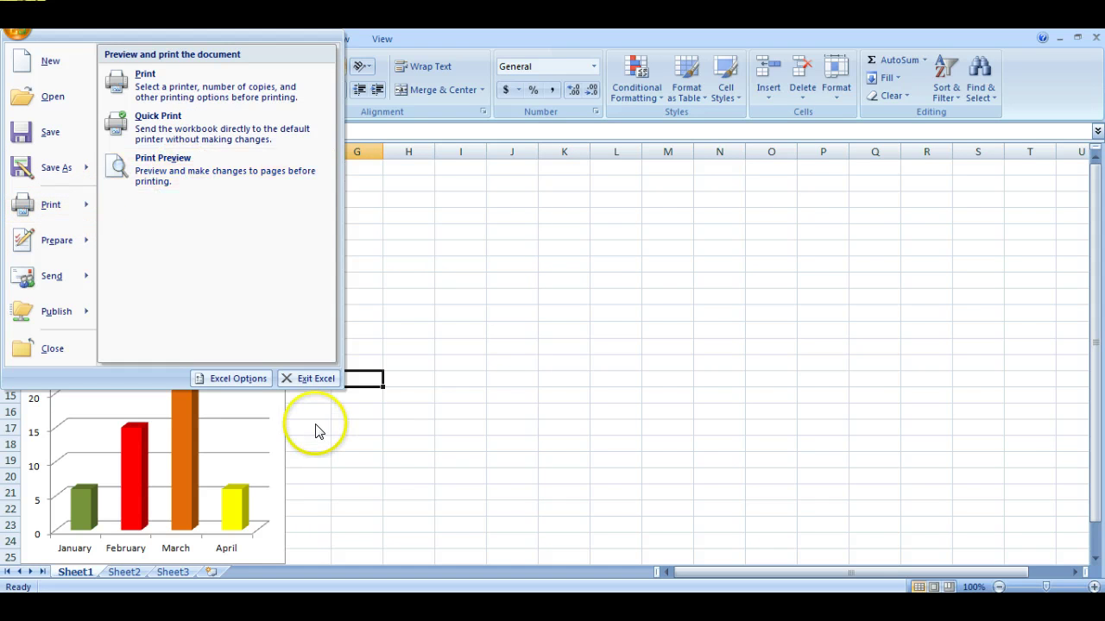
pyautogui.press('Escape')
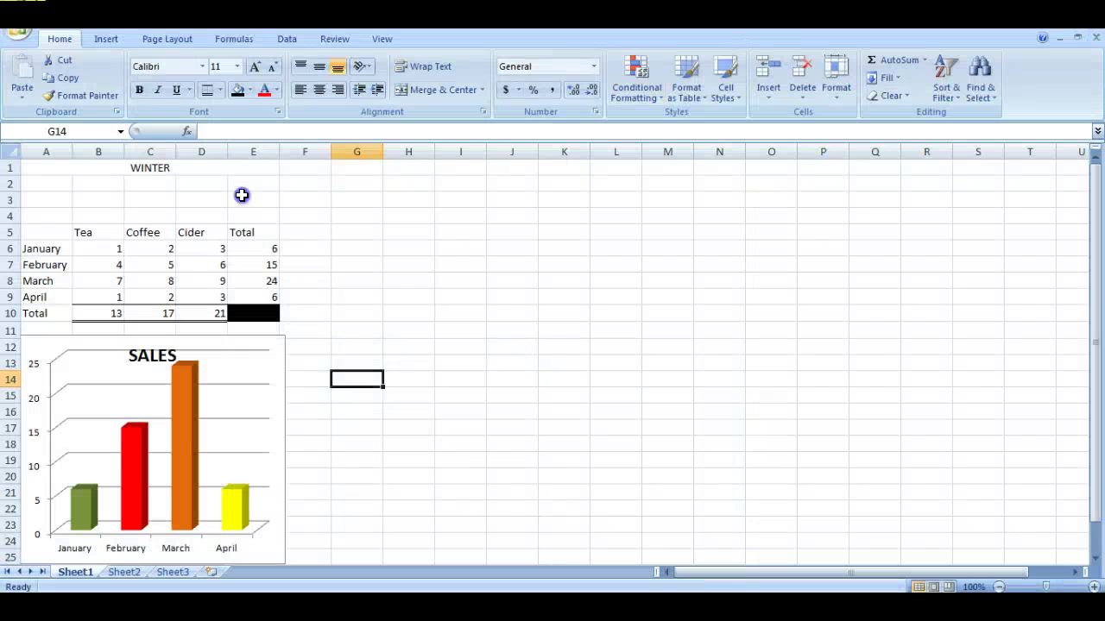
# - Show the worksheet in Print Preview
pyautogui.click(19, 34)
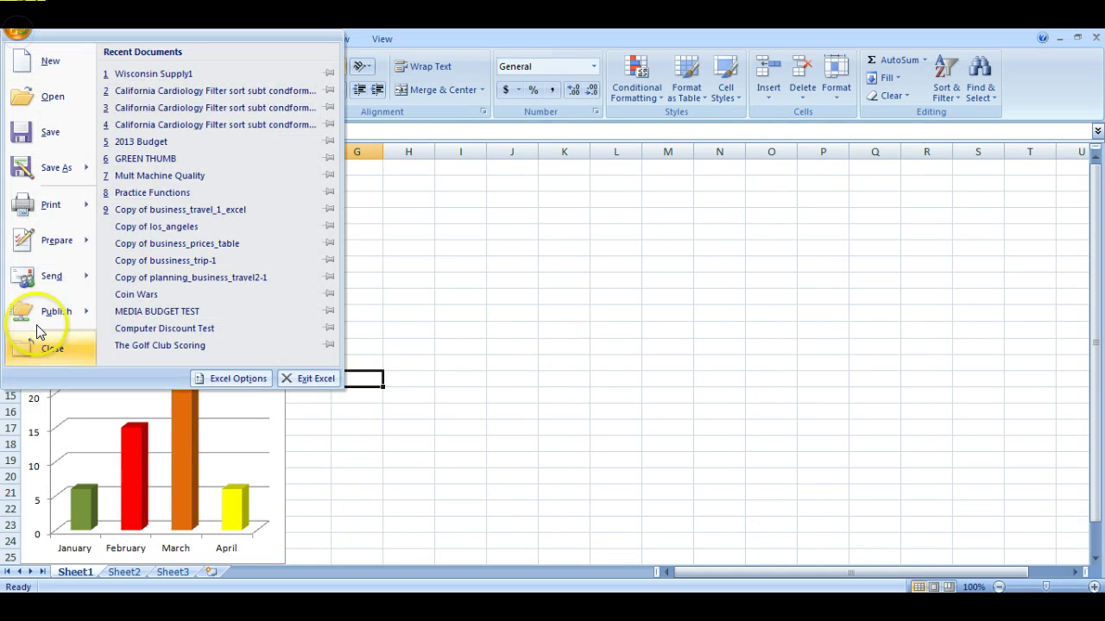
pyautogui.moveTo(35, 214)
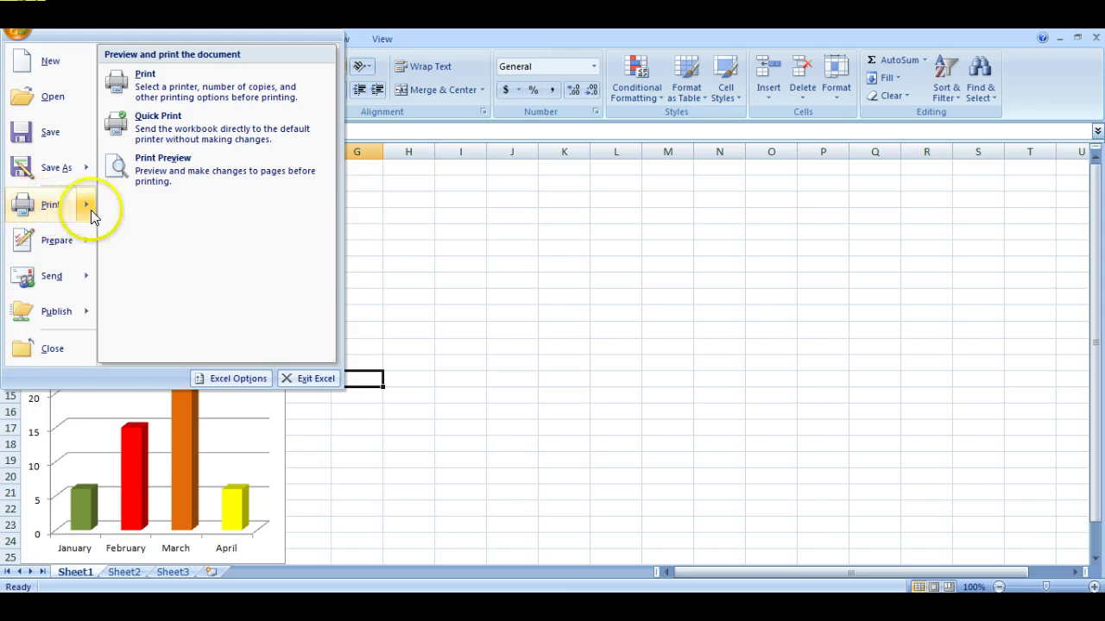
pyautogui.click(159, 177)
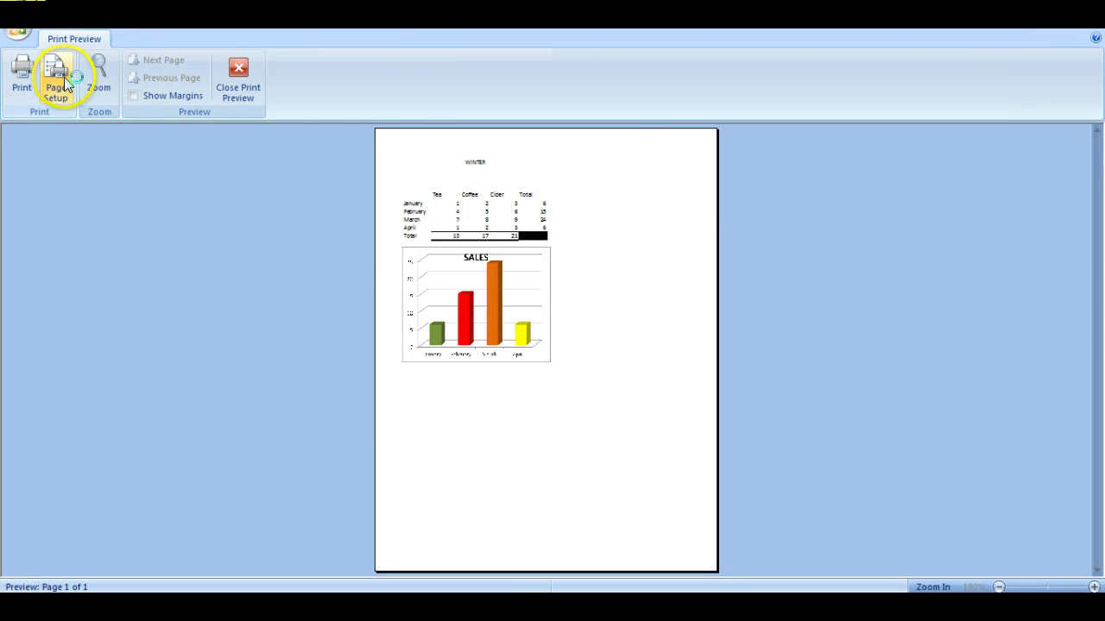
# - In the page setup, set the scaling to fit 1 page wide by 1 tall
pyautogui.click(65, 84)
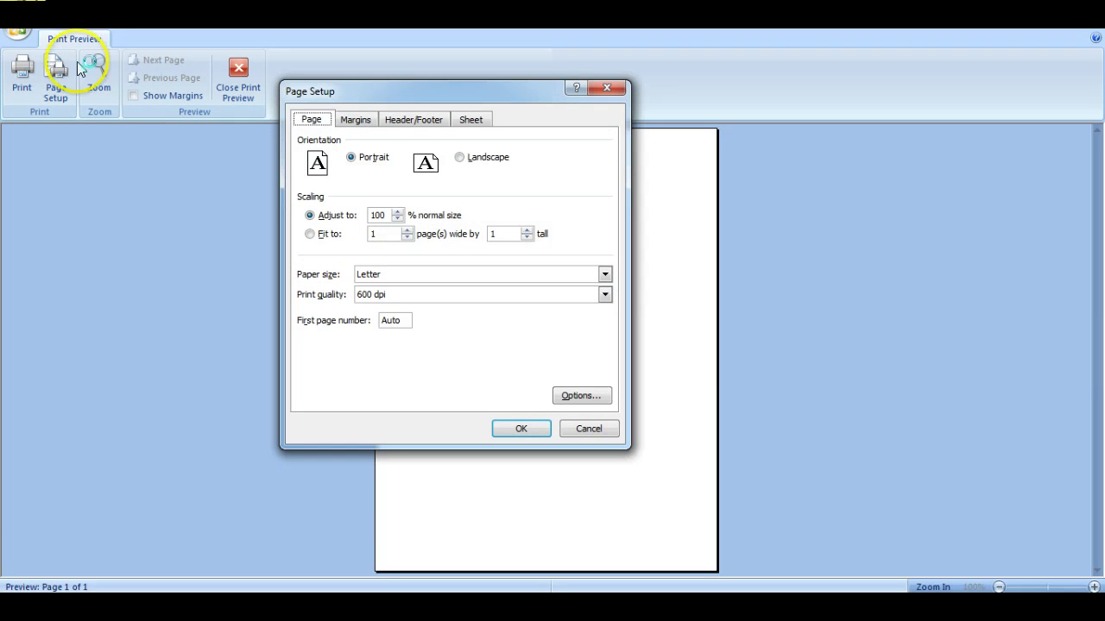
pyautogui.click(402, 95)
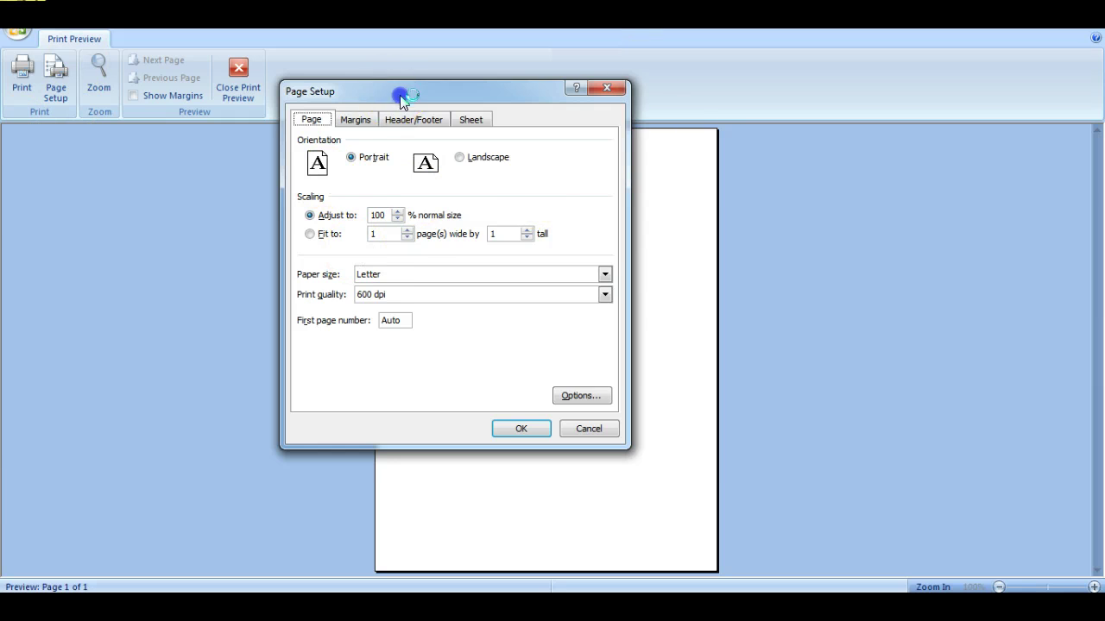
pyautogui.moveTo(401, 95); pyautogui.dragTo(483, 121)
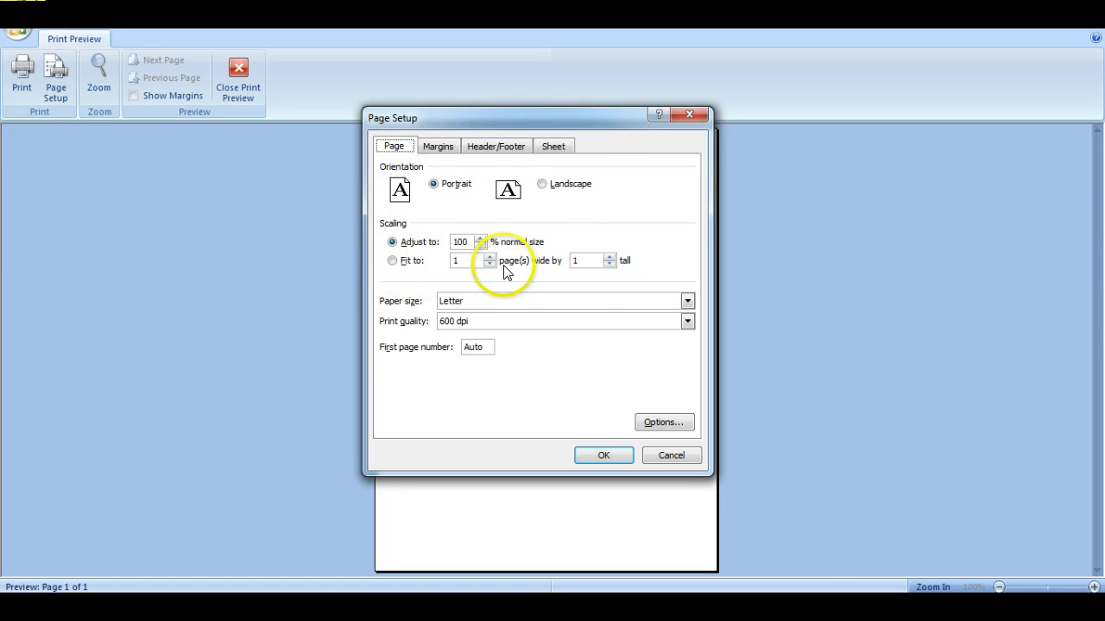
pyautogui.click(392, 260)
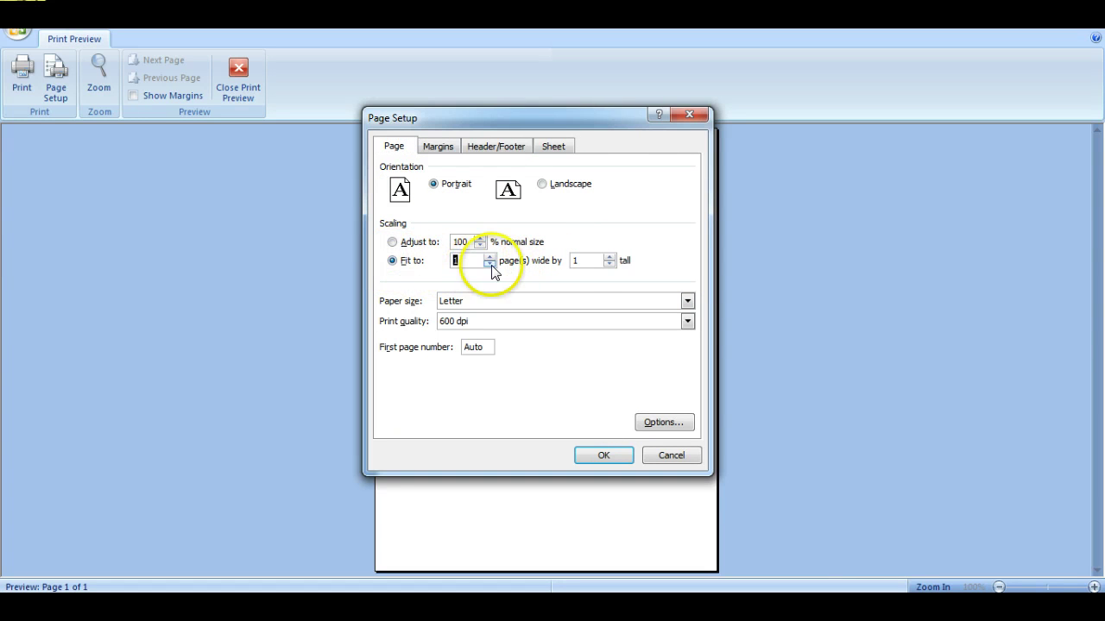
# - Center the printout on the page both horizontally and vertically
pyautogui.click(442, 152)
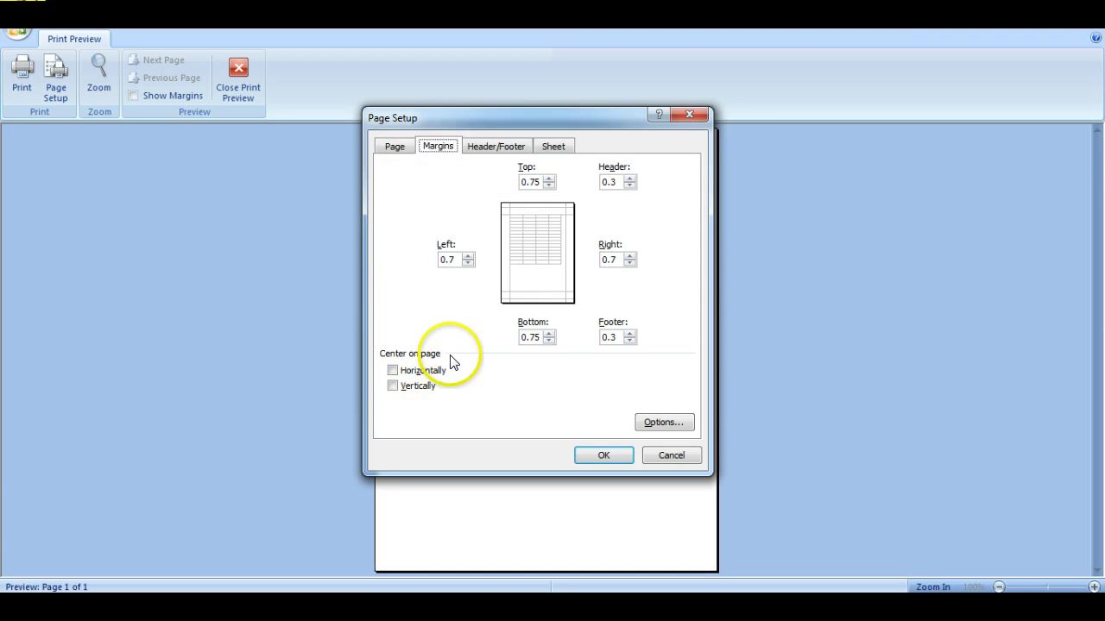
pyautogui.click(394, 371)
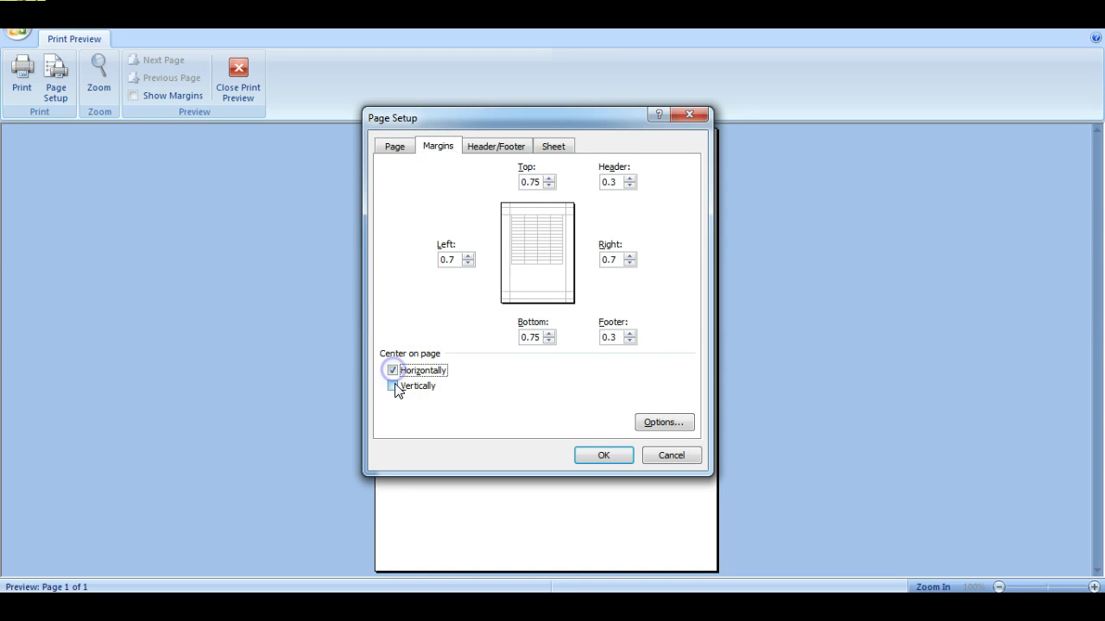
pyautogui.click(392, 385)
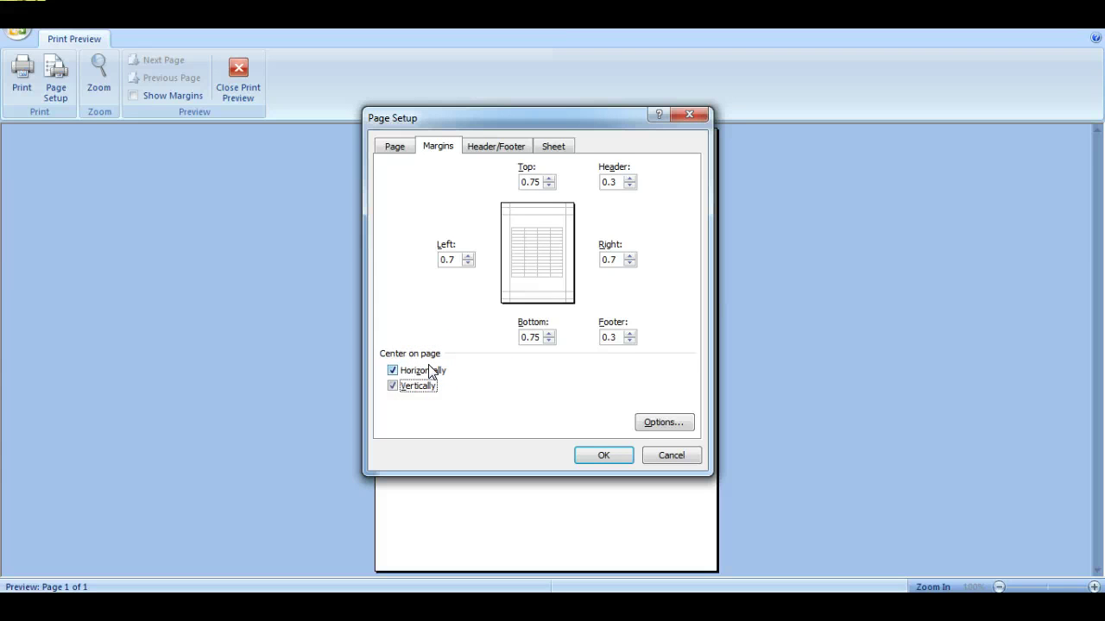
# - Create a custom footer with "Your Name" on the left, the date field in the center and "Winter" on the right, and apply the page setup
pyautogui.click(492, 149)
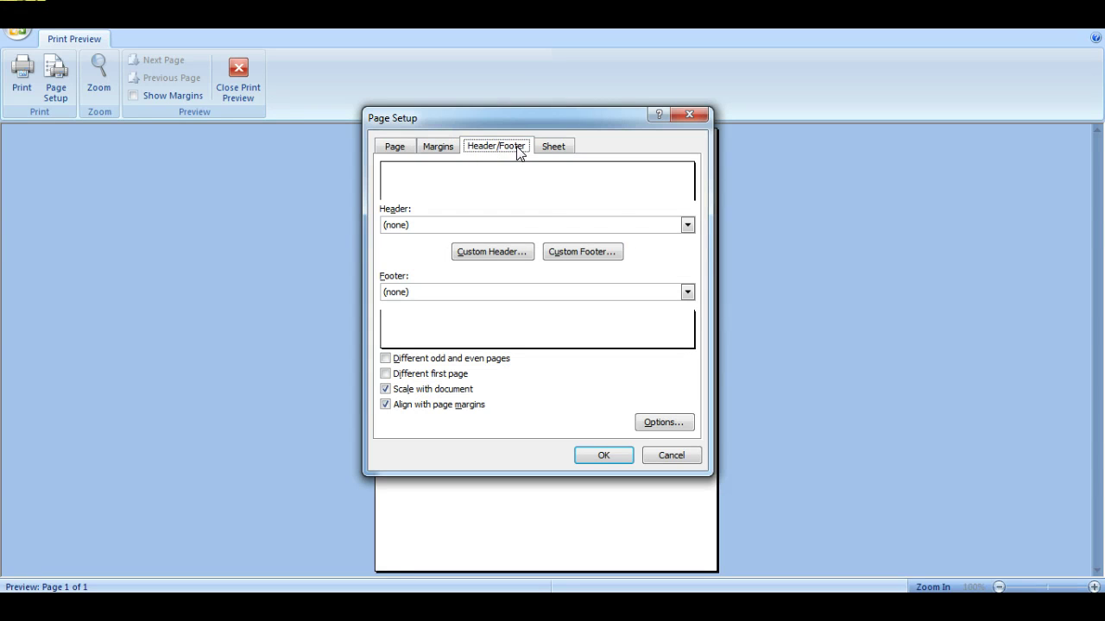
pyautogui.click(572, 252)
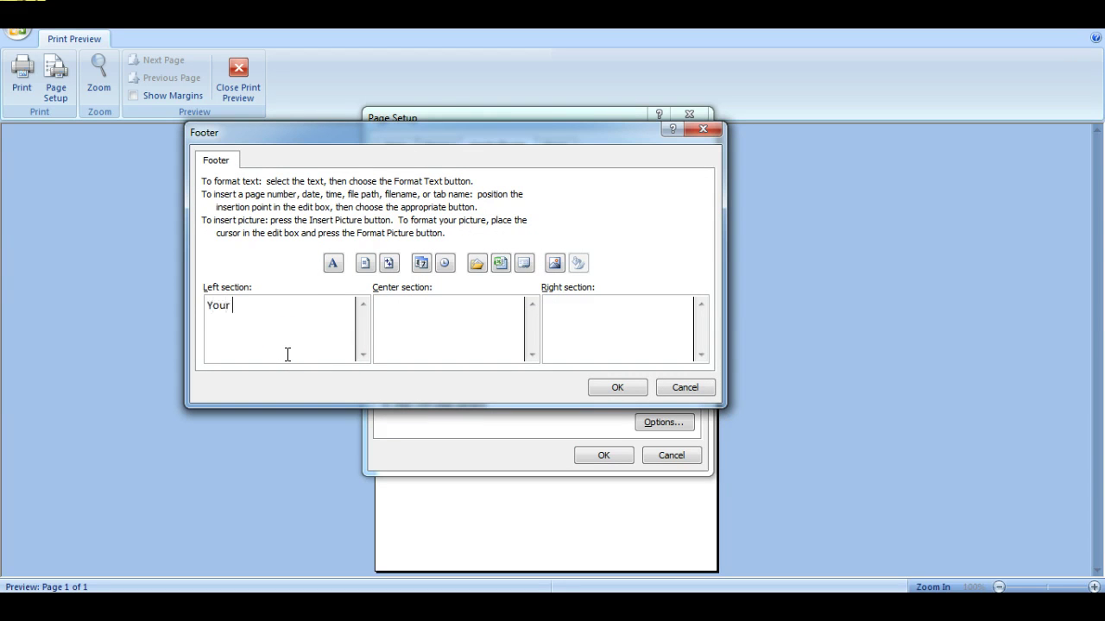
pyautogui.click(424, 330)
pyautogui.click(423, 264)
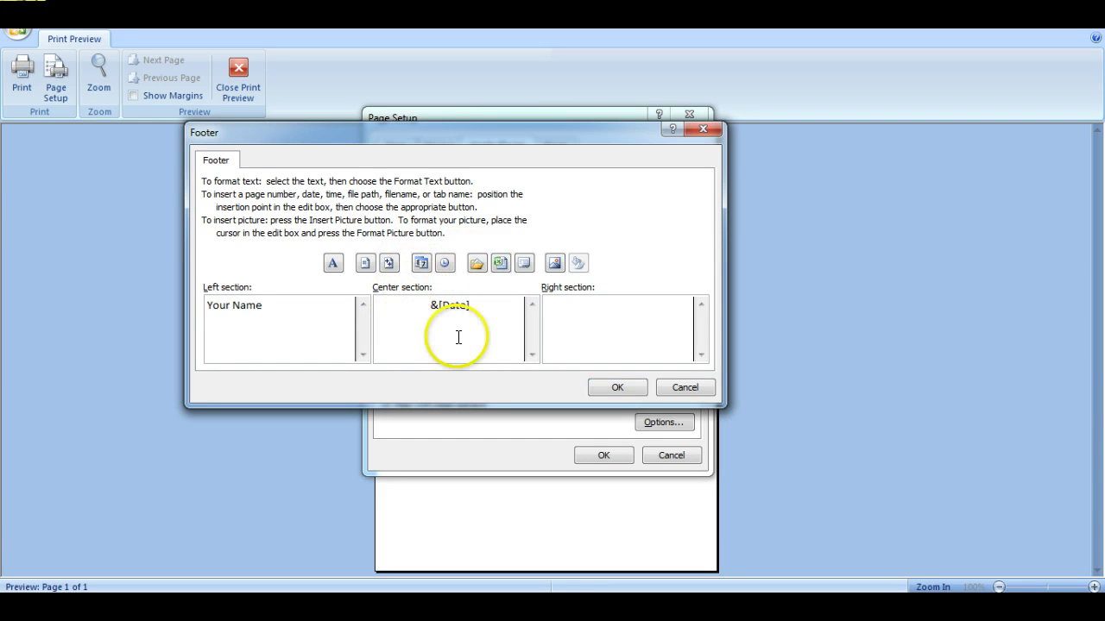
pyautogui.click(648, 314)
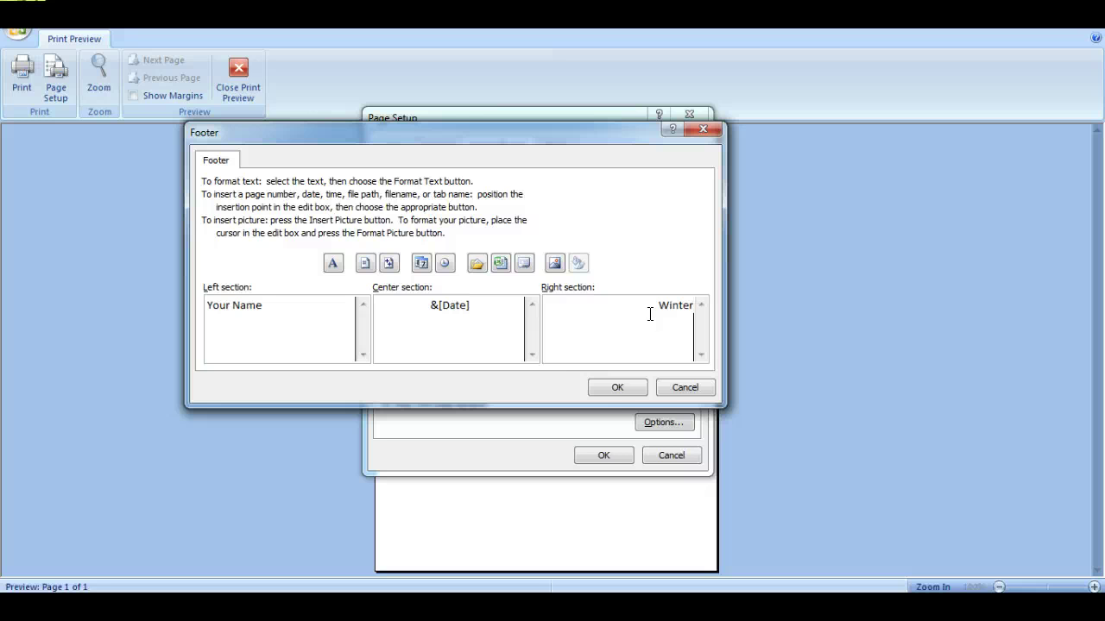
pyautogui.click(623, 385)
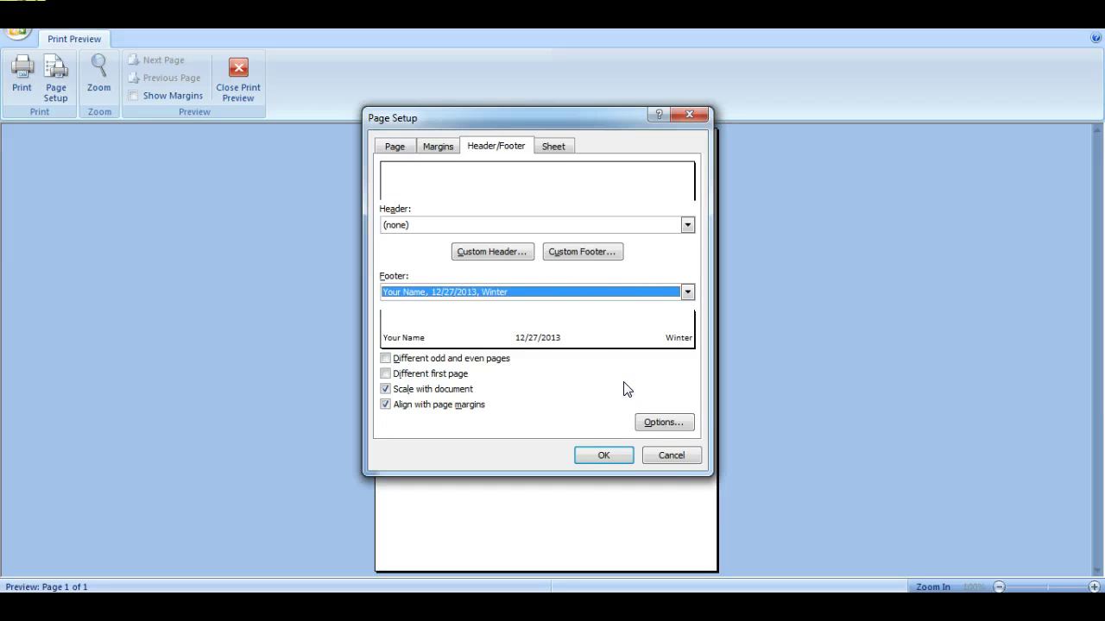
pyautogui.click(610, 452)
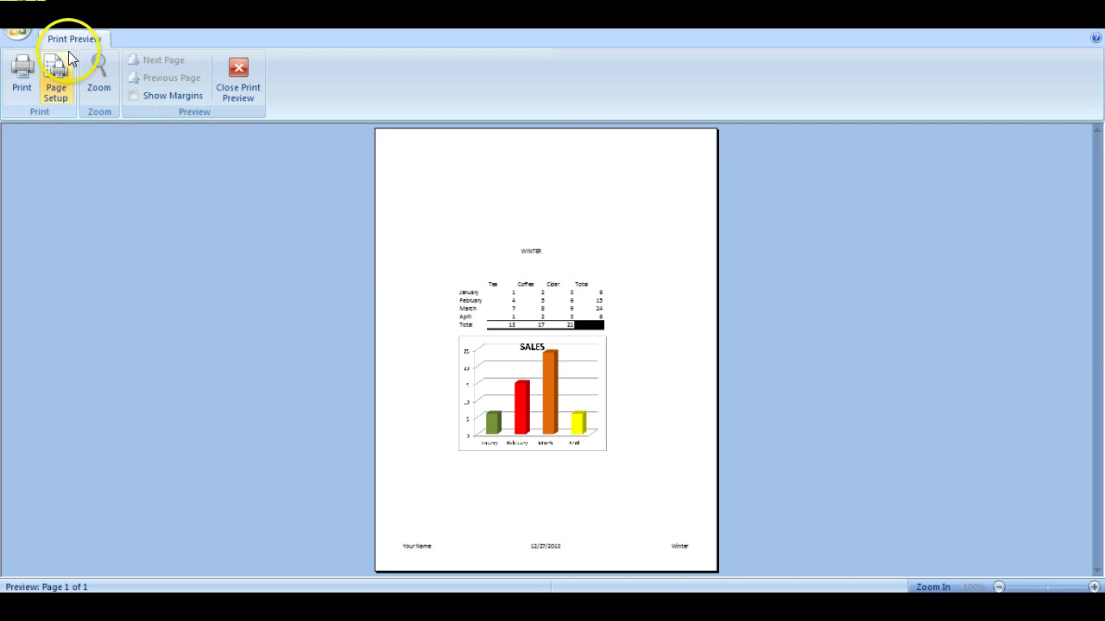
# - Leave the print preview and rename the Sheet1 worksheet as Winter
pyautogui.click(226, 84)
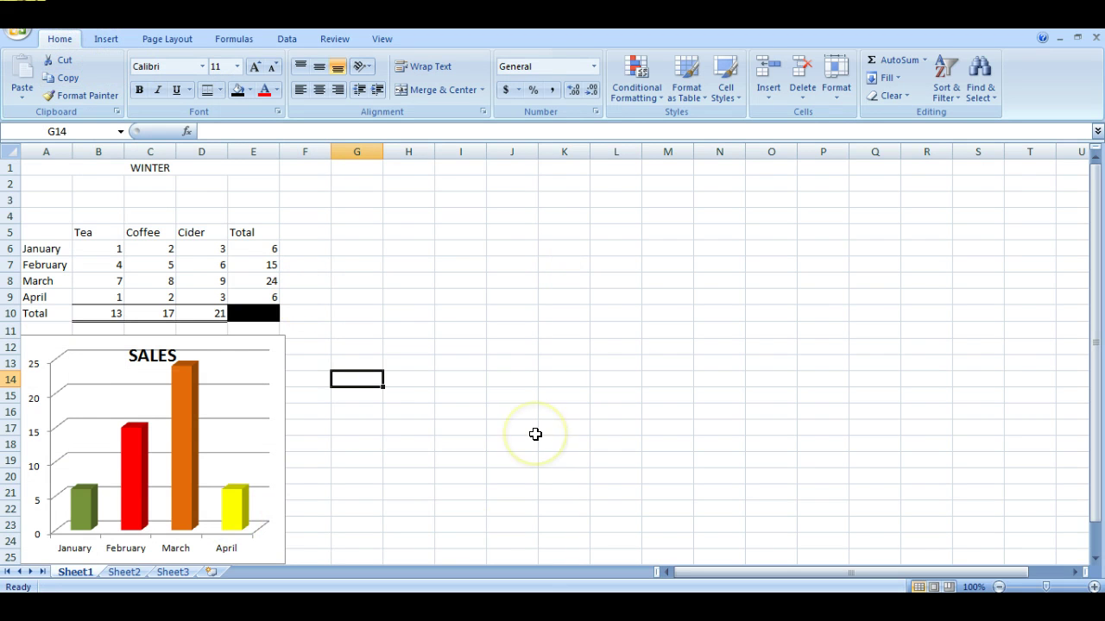
pyautogui.rightClick(87, 579)
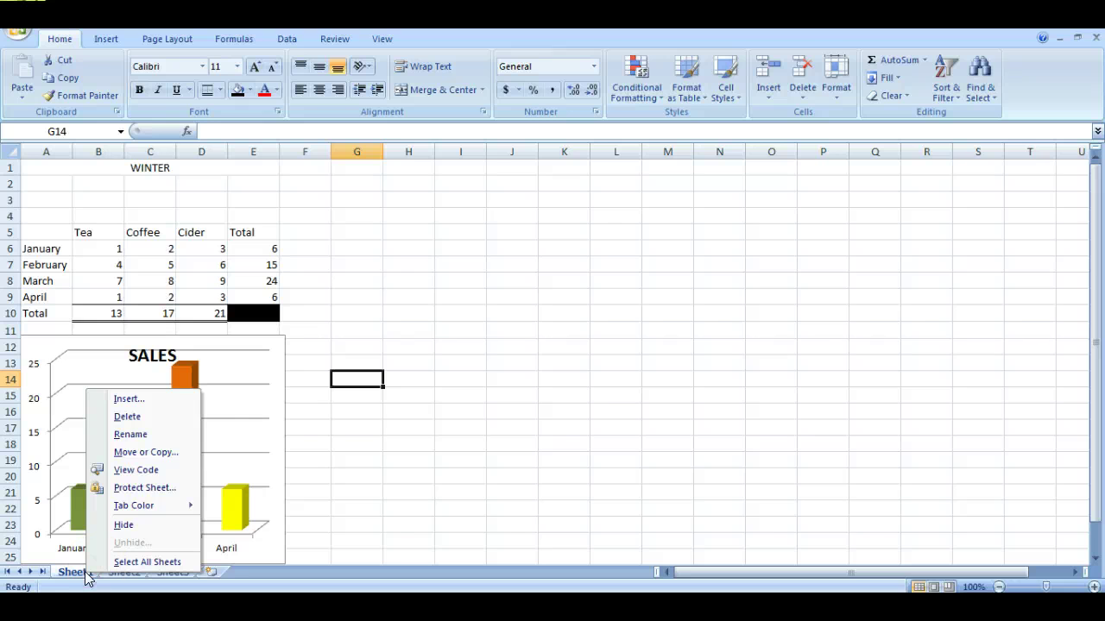
pyautogui.click(145, 436)
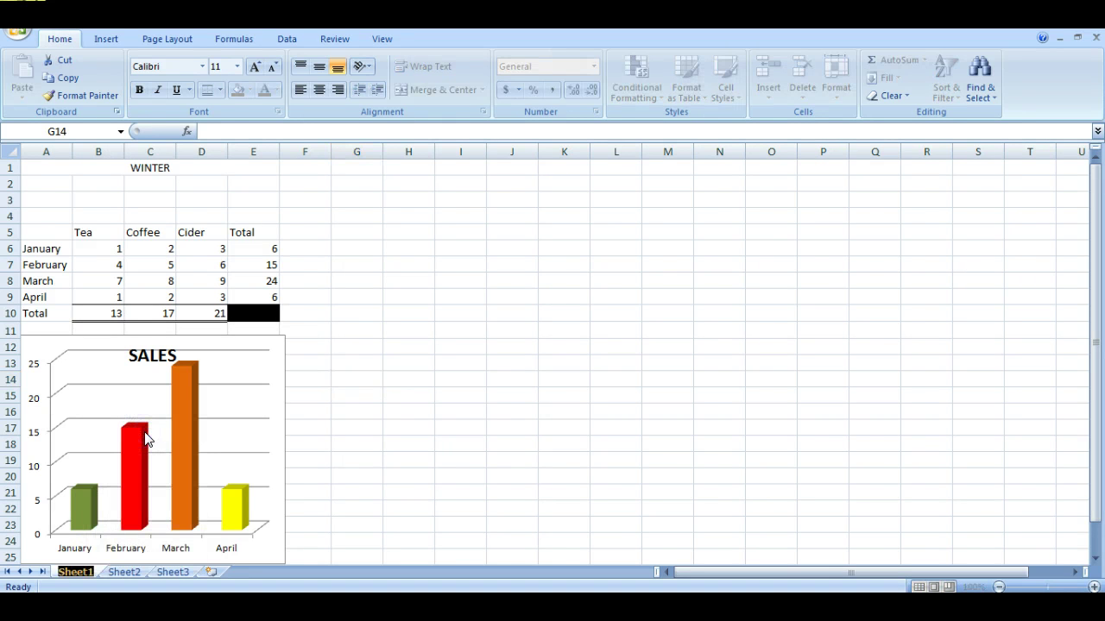
pyautogui.write('Winter')
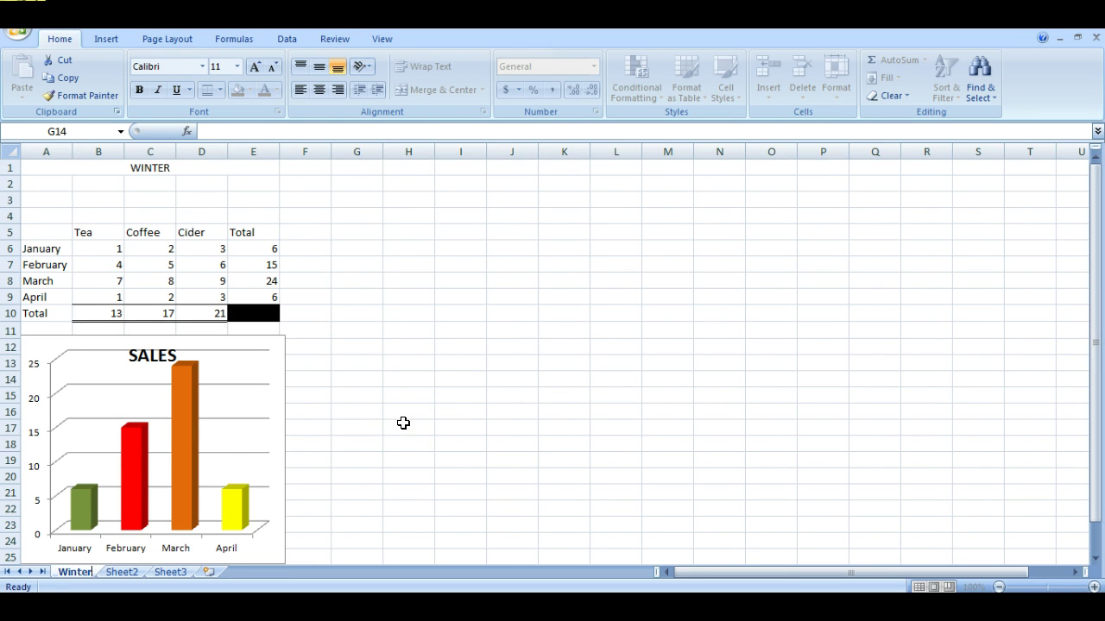
pyautogui.click(433, 382)
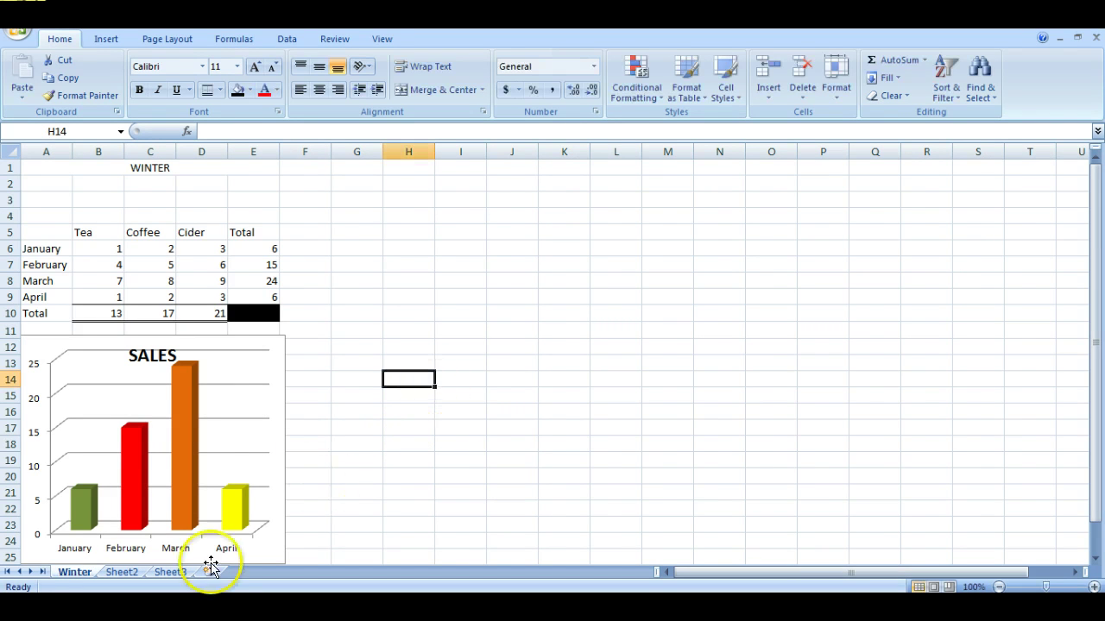
# - Color the Winter sheet's tab with the standard purple and check it by switching to Sheet2 and back
pyautogui.rightClick(74, 573)
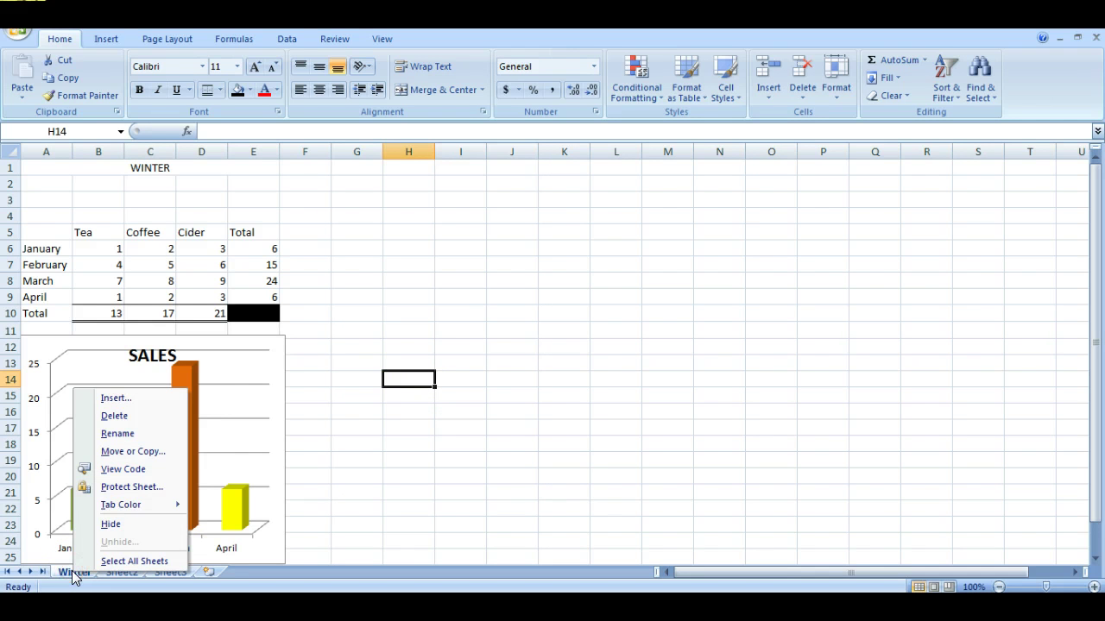
pyautogui.moveTo(125, 504)
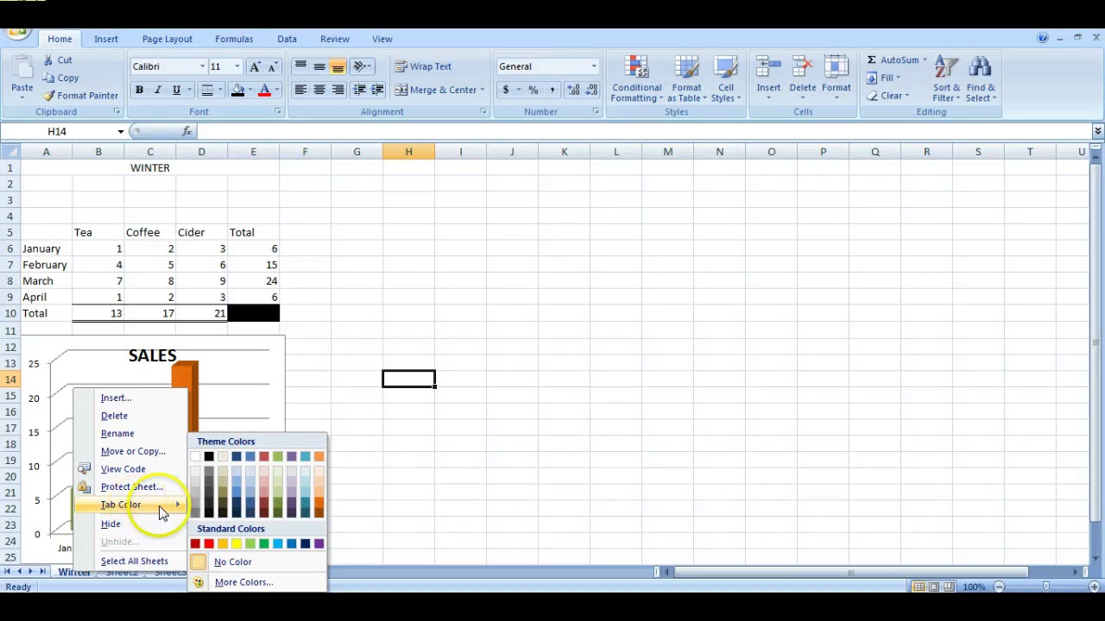
pyautogui.click(320, 544)
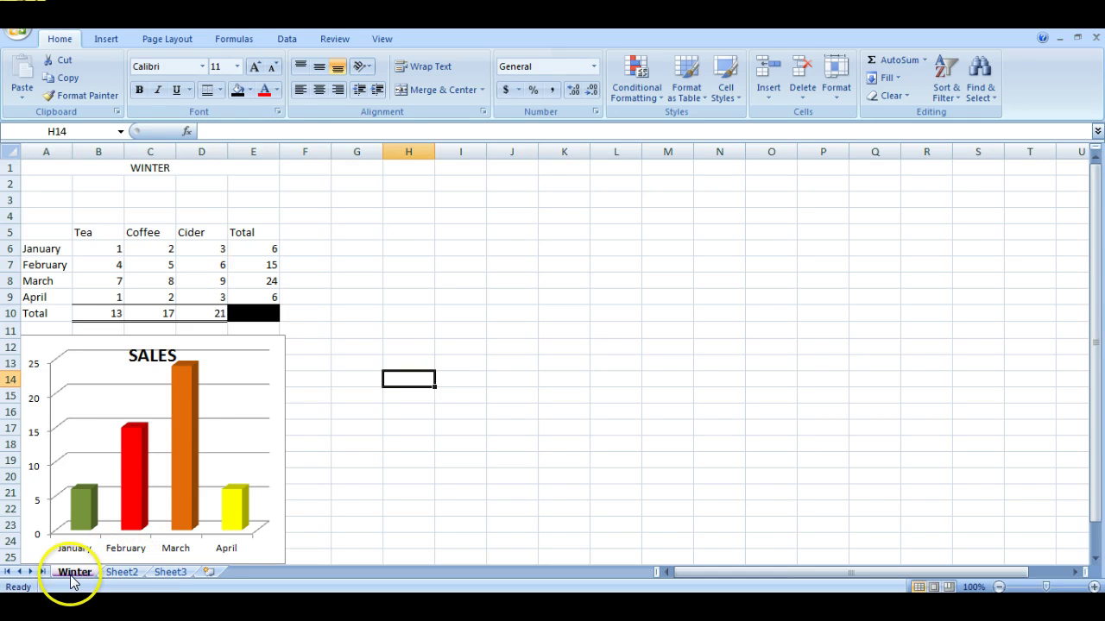
pyautogui.click(119, 573)
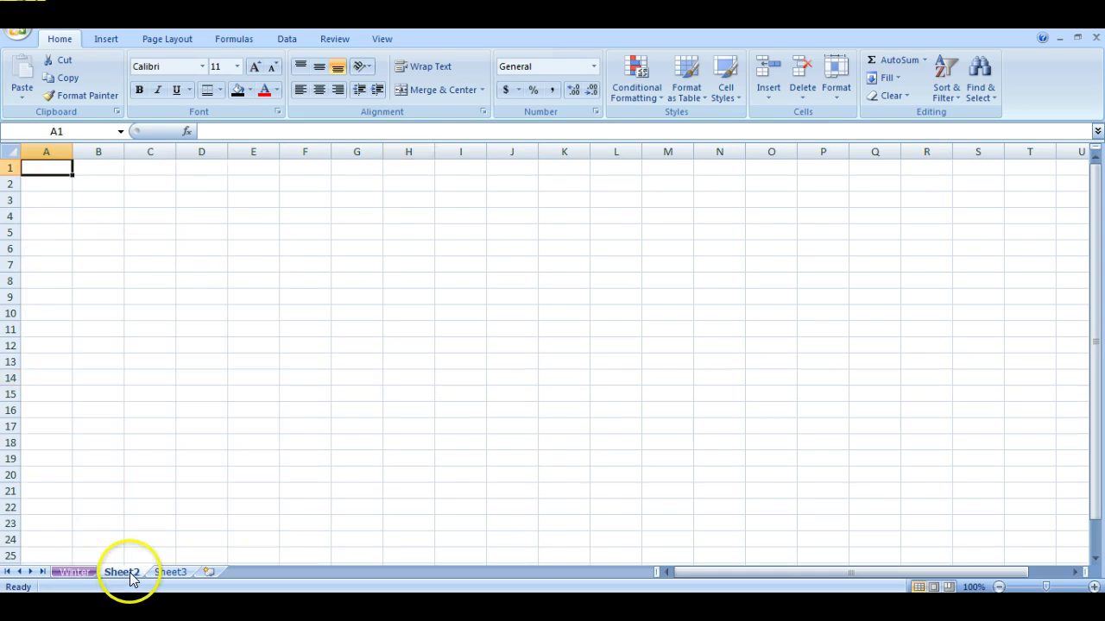
pyautogui.click(76, 572)
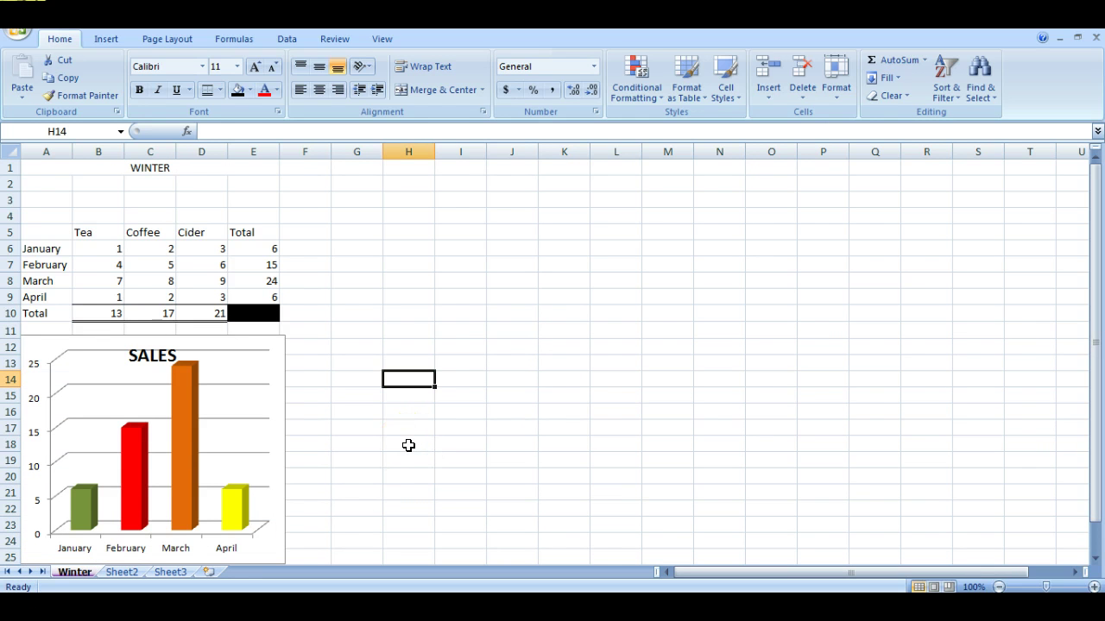
pyautogui.click(409, 445)
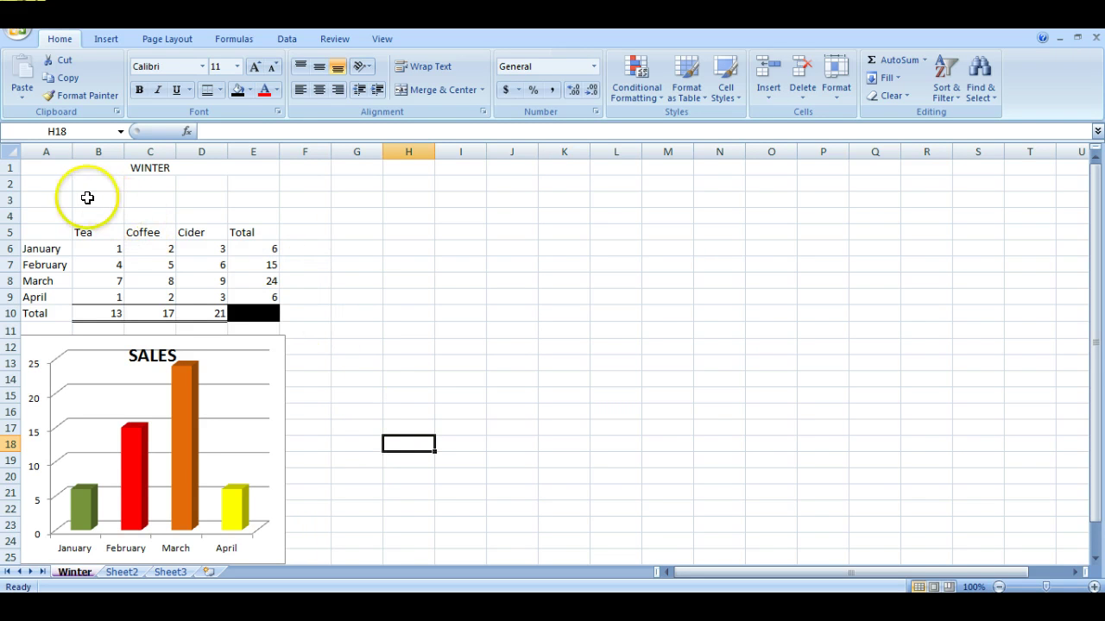
# - Set the height of row 1, which holds the WINTER title, to 25
pyautogui.click(13, 167)
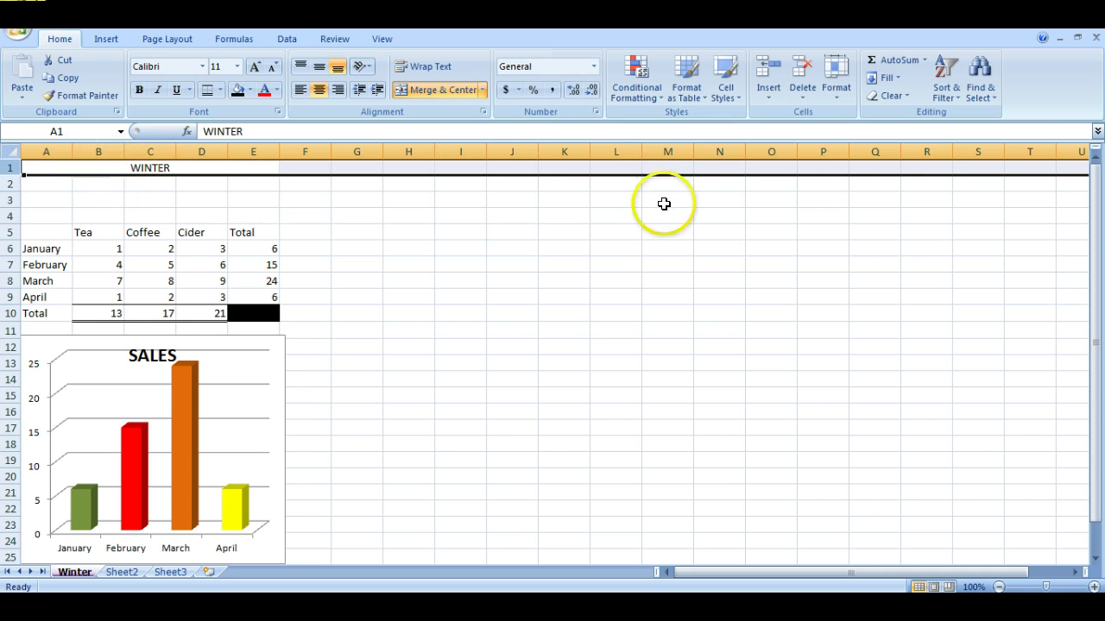
pyautogui.click(837, 86)
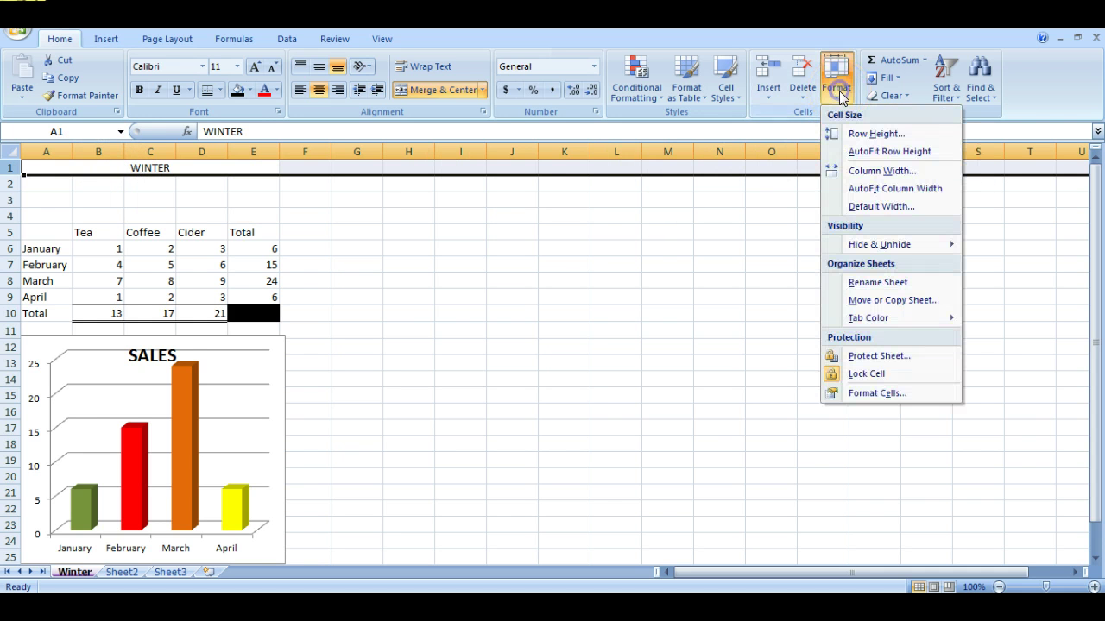
pyautogui.click(863, 134)
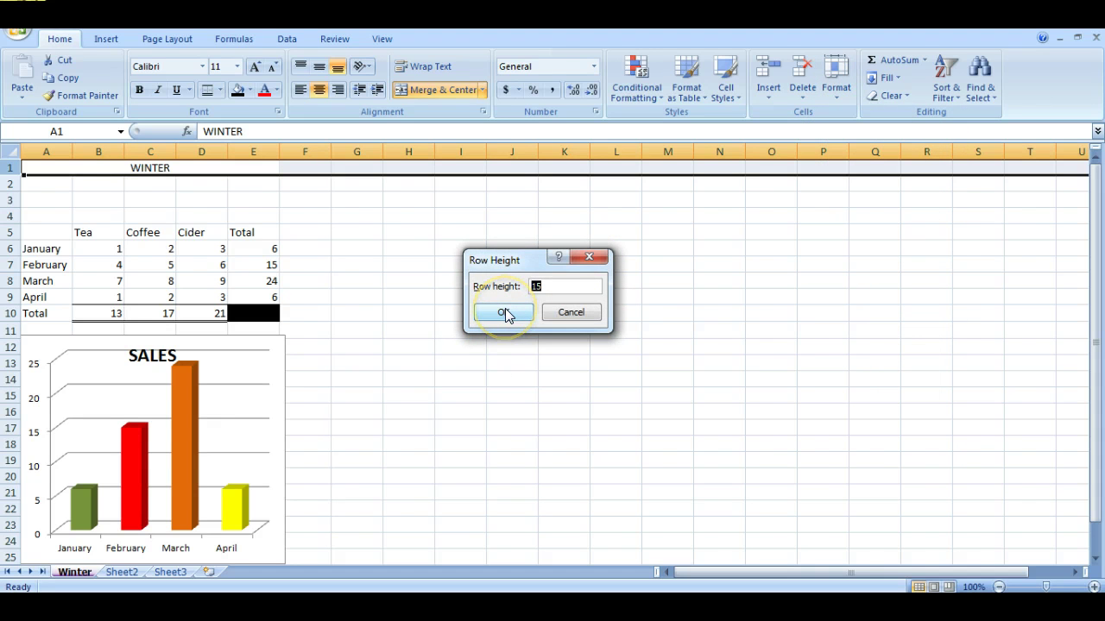
pyautogui.write('25')
pyautogui.click(505, 314)
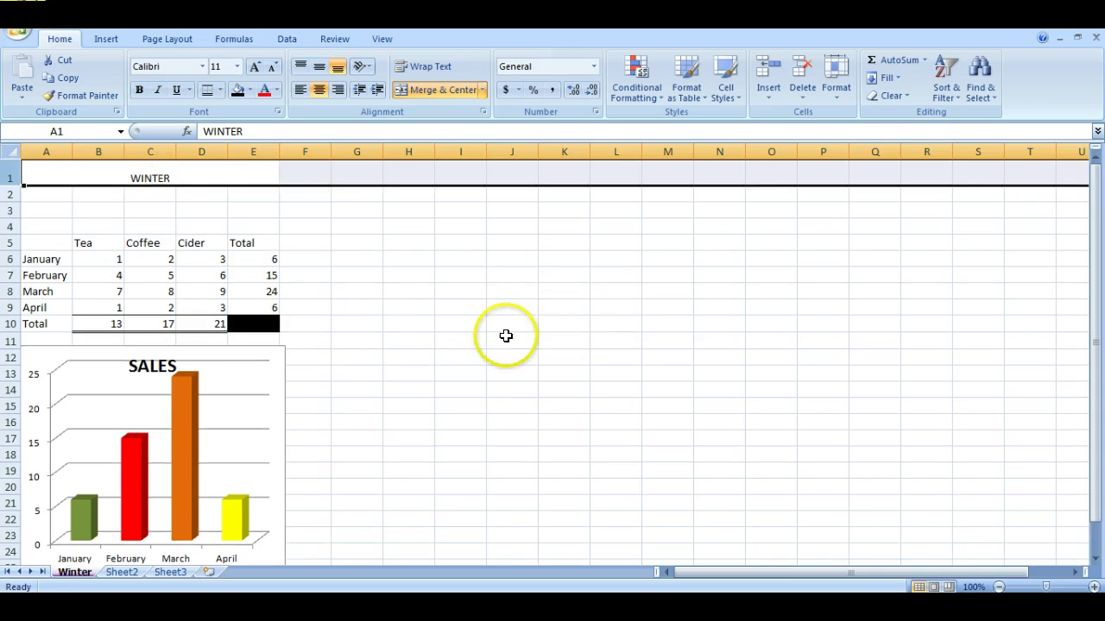
pyautogui.click(377, 308)
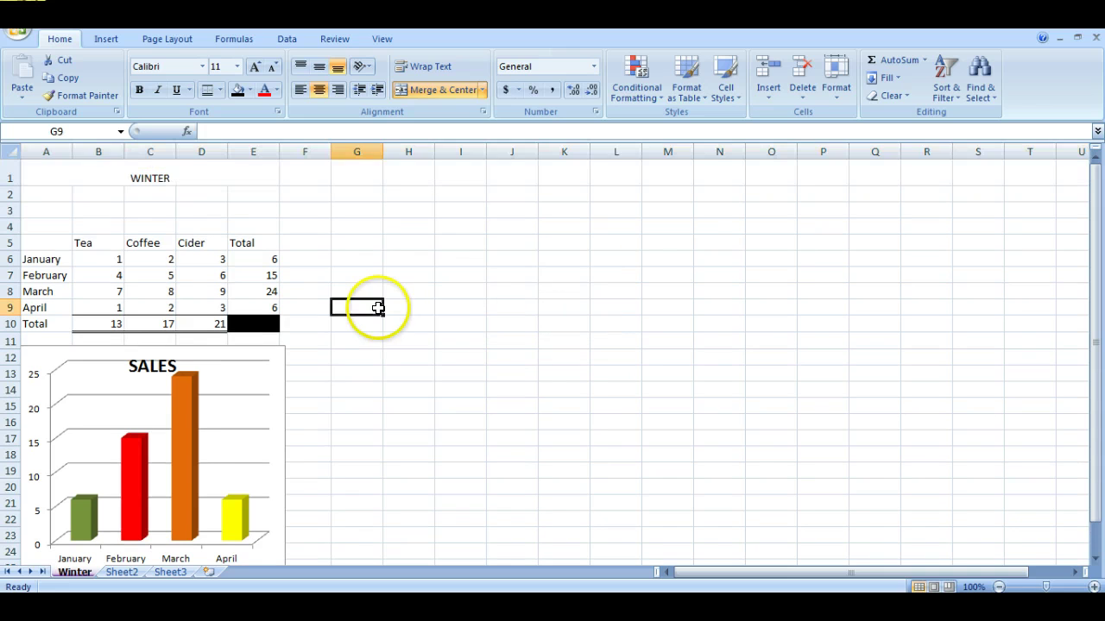
# - Set the width of columns A through E to 12
pyautogui.click(49, 151)
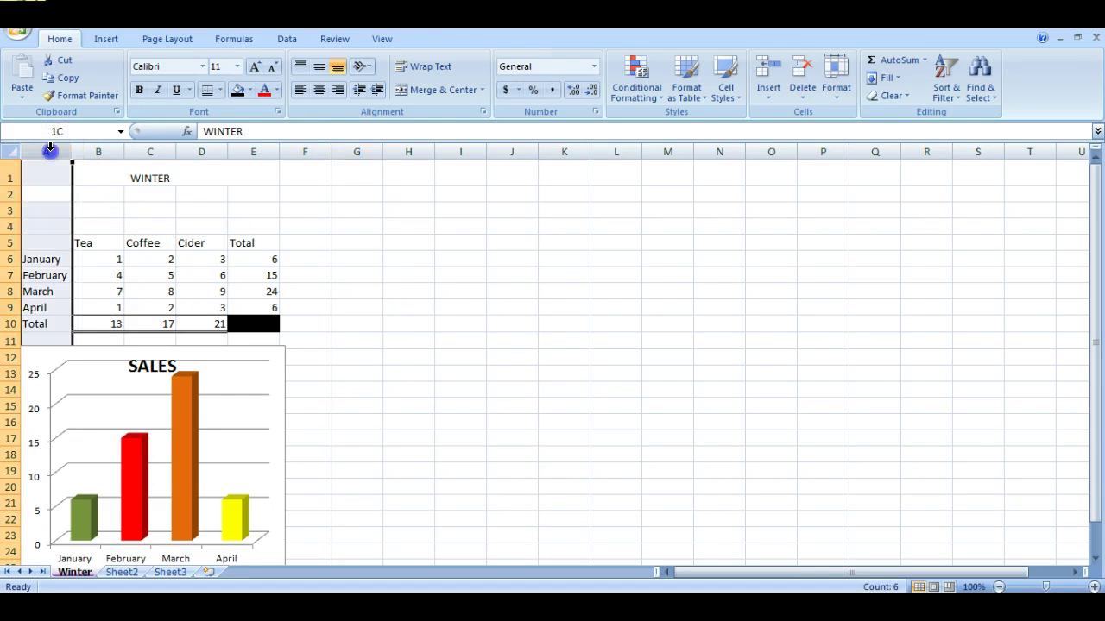
pyautogui.moveTo(49, 151); pyautogui.dragTo(253, 151)
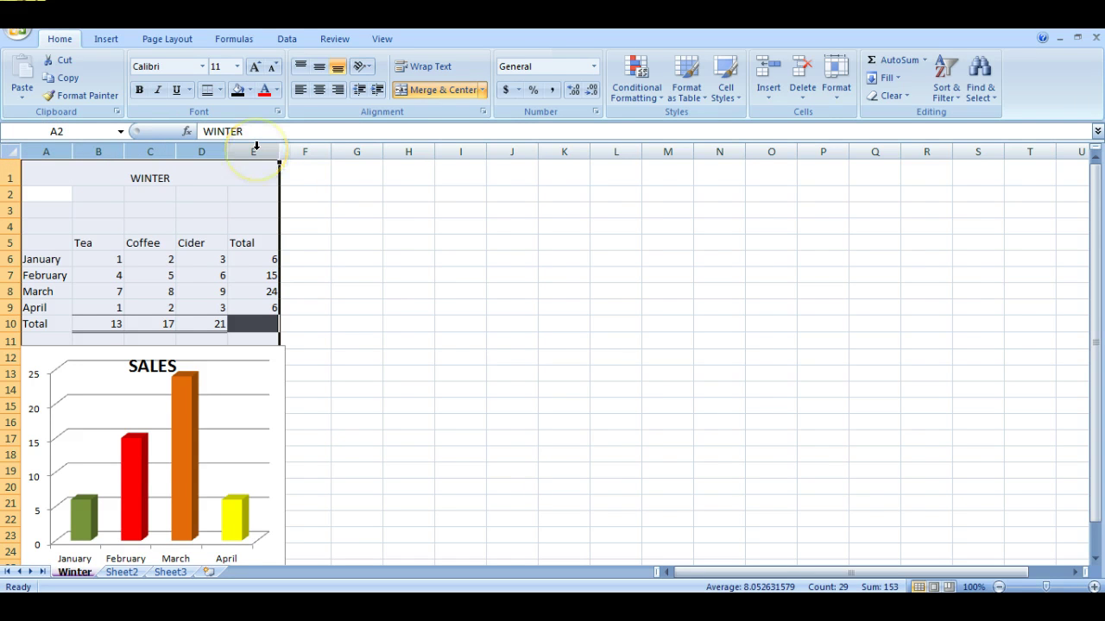
pyautogui.click(838, 82)
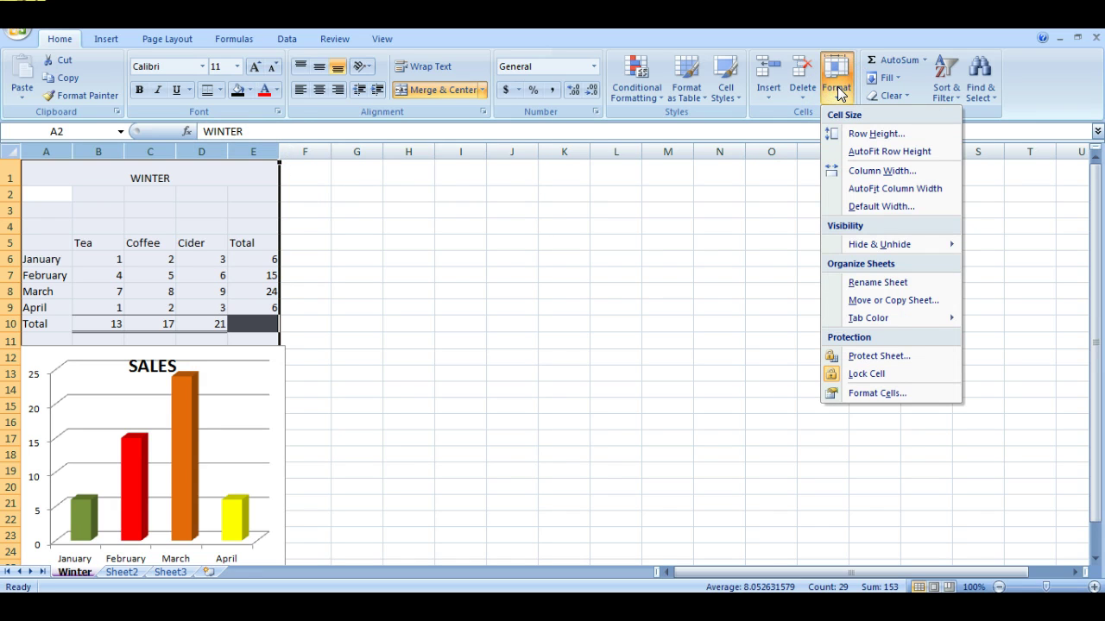
pyautogui.click(863, 171)
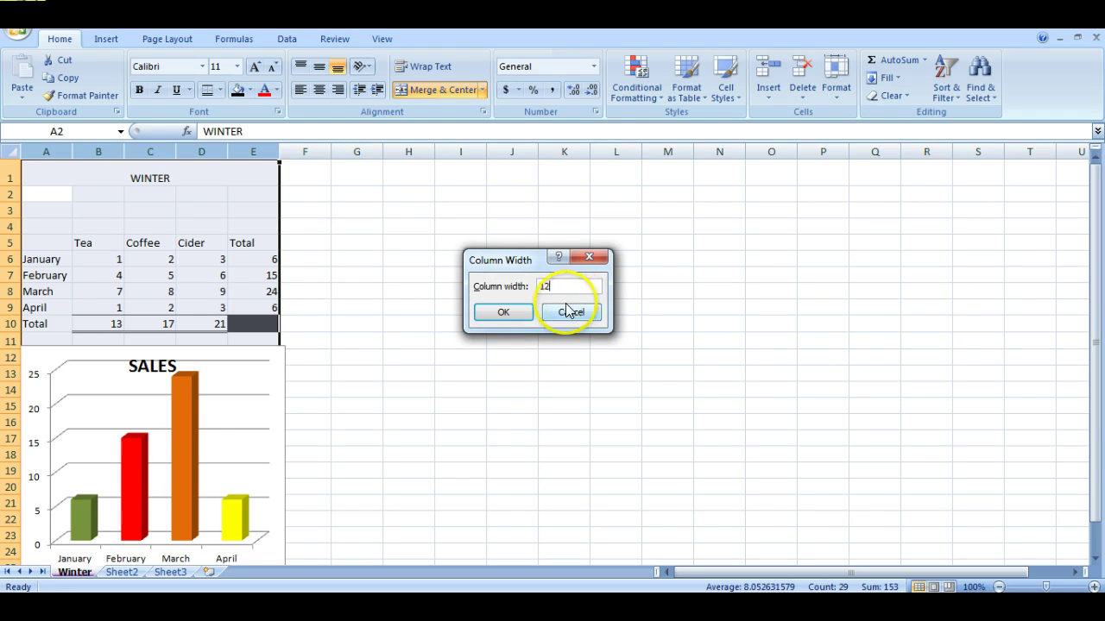
pyautogui.click(504, 313)
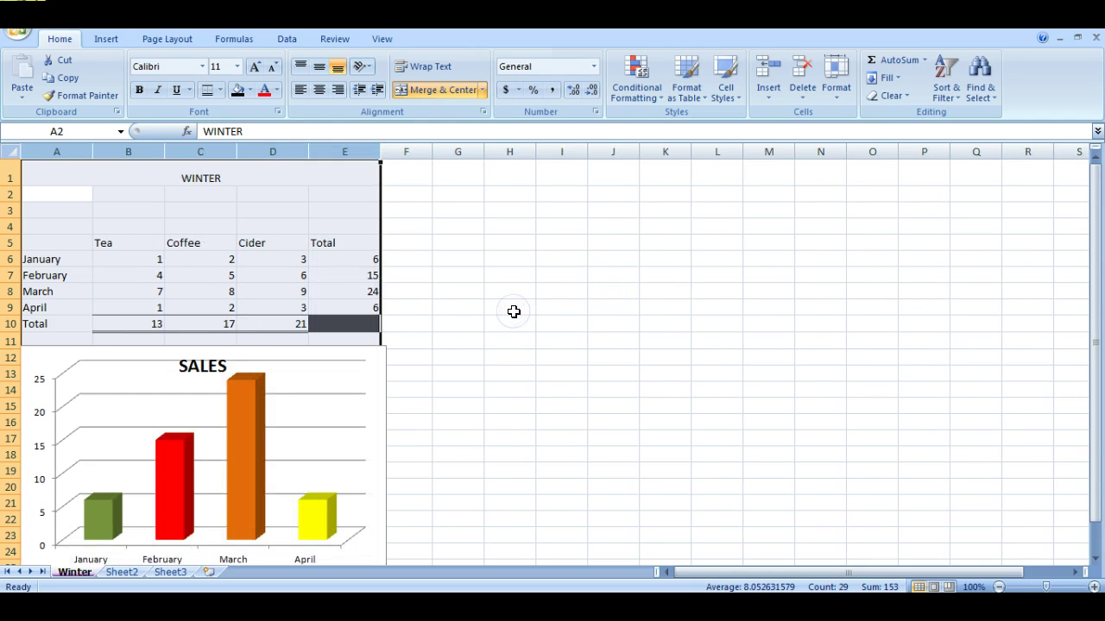
pyautogui.click(499, 274)
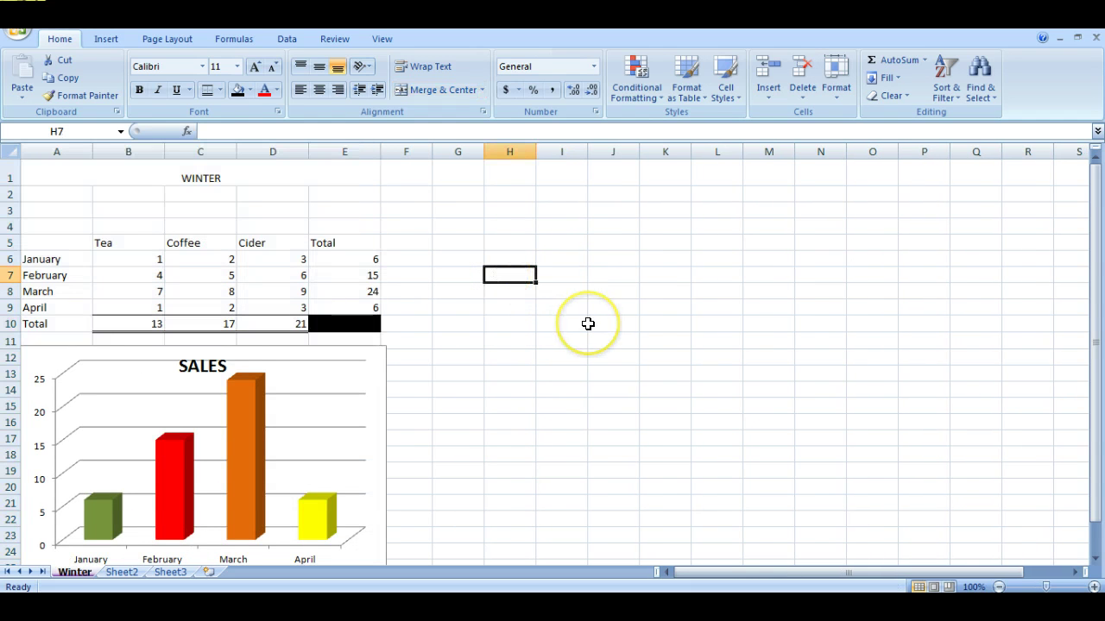